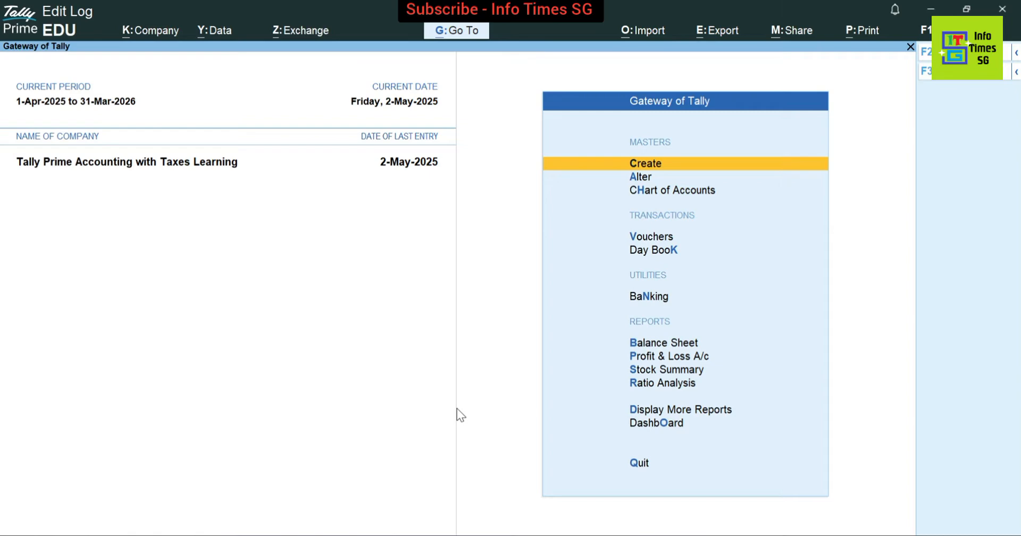
Open a blank Sales voucher (No. 7) from Vouchers in the Gateway of Tally
key("Down")
key("Down")
key("Down")
key("Return")
key("F8")
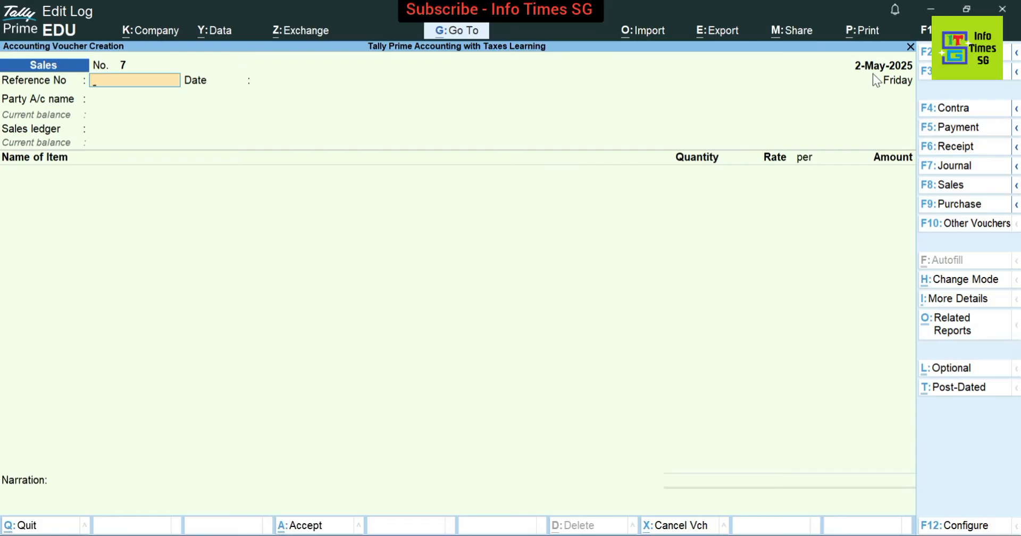
Enter reference 7, accept date 2-May-2025, and select ZYX Ltd. as the party account
type("7")
key("Return")
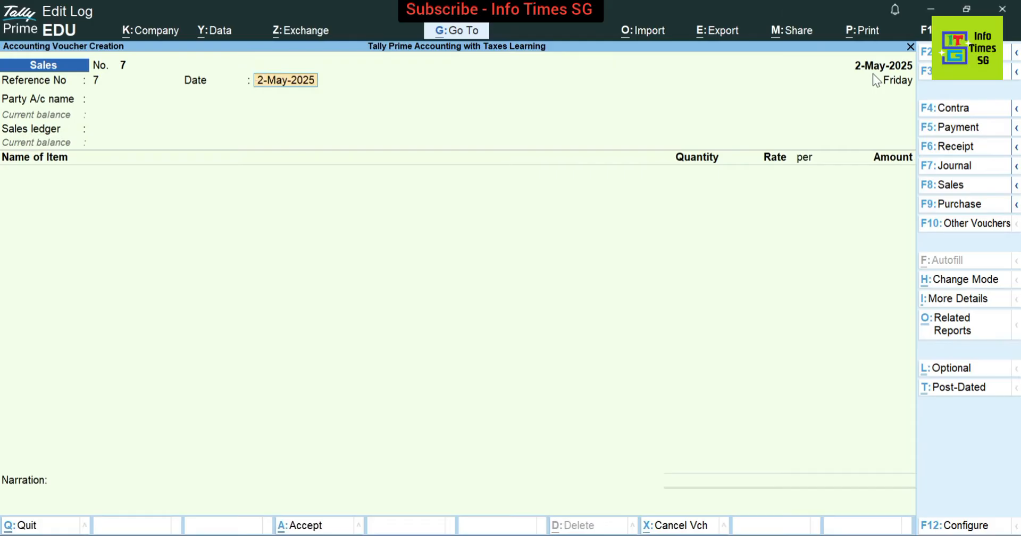
key("Return")
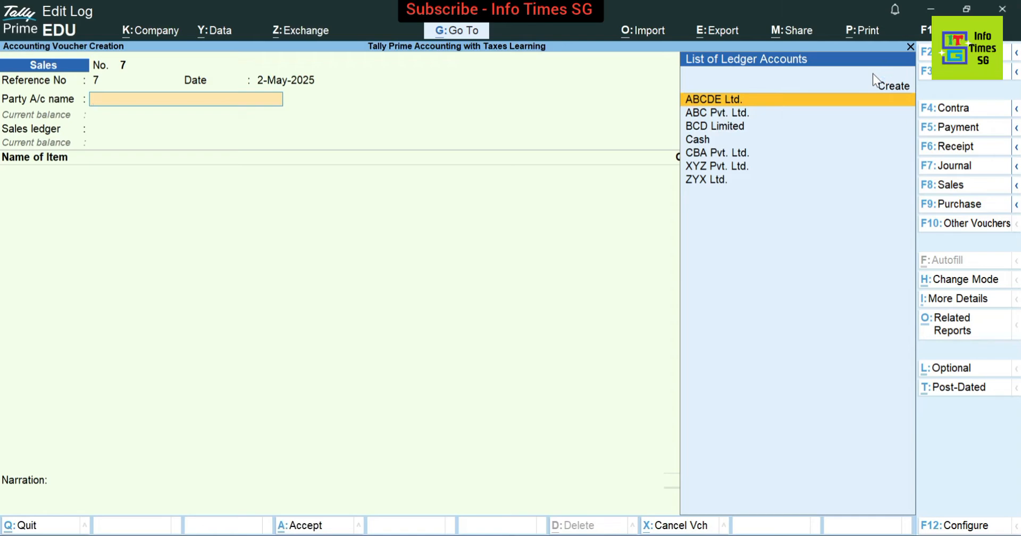
key("Down")
key("Down")
key("Down")
key("Down")
key("Down")
key("Down")
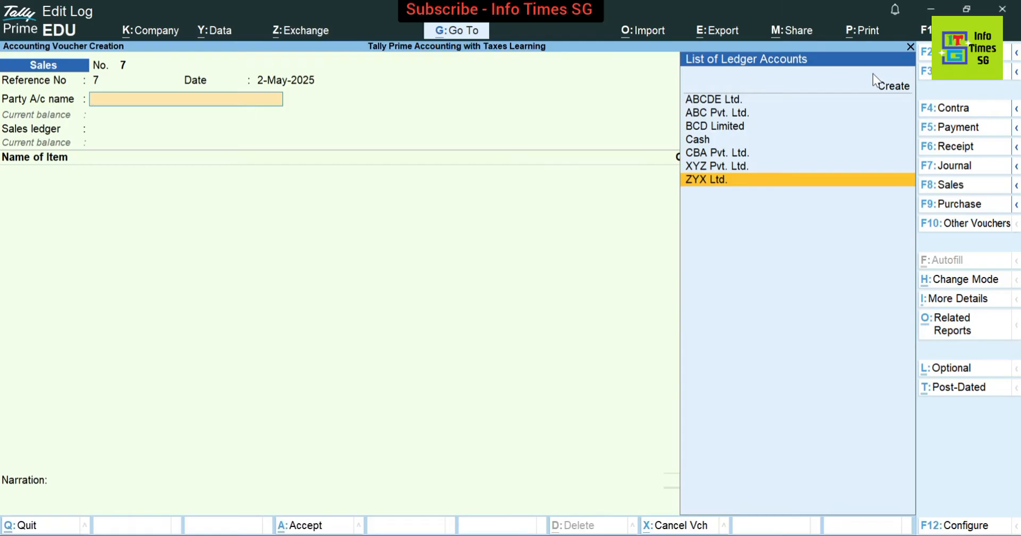
key("Return")
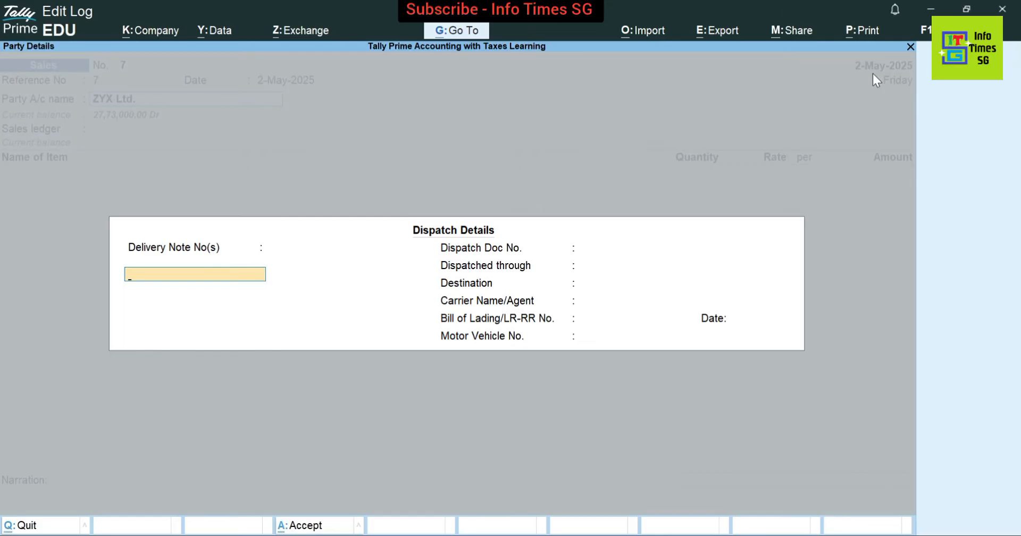
Skip dispatch details and keep the buyer details, with Delhi as place of supply
key("Escape")
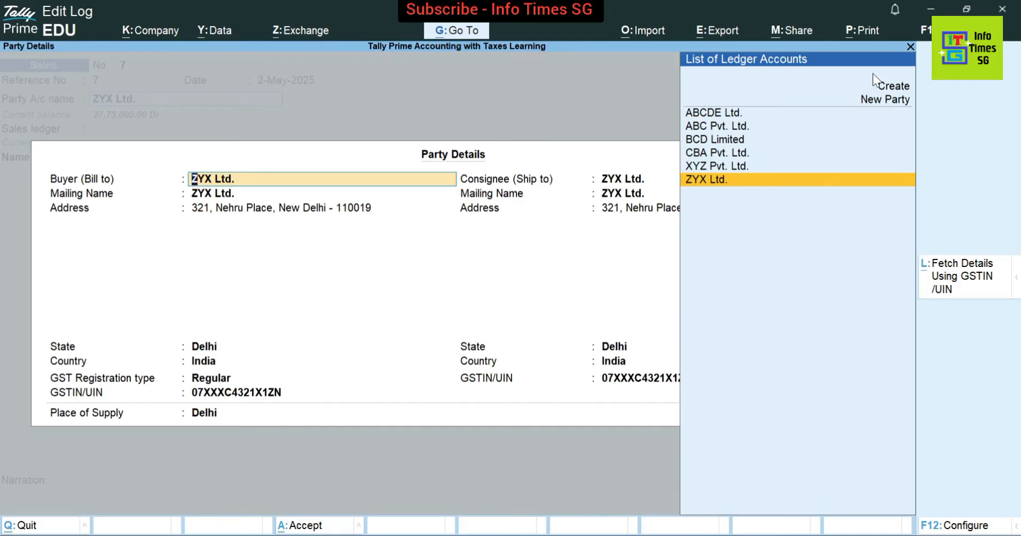
key("Return")
key("Return")
key("Return")
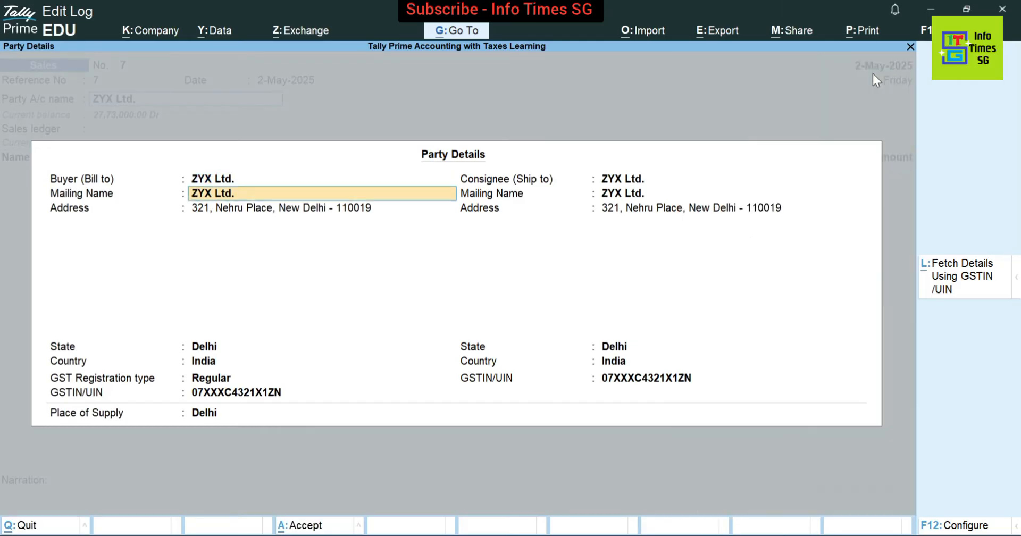
key("Return")
key("Return")
key("Return")
key("Return")
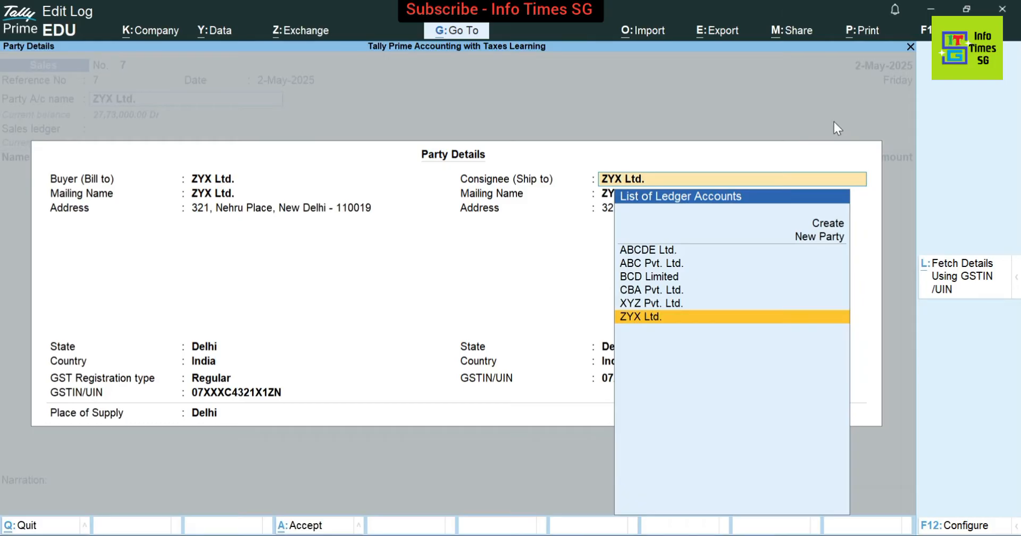
Replace the consignee with a newly created individual party, entering the person's name
key("BackSpace")
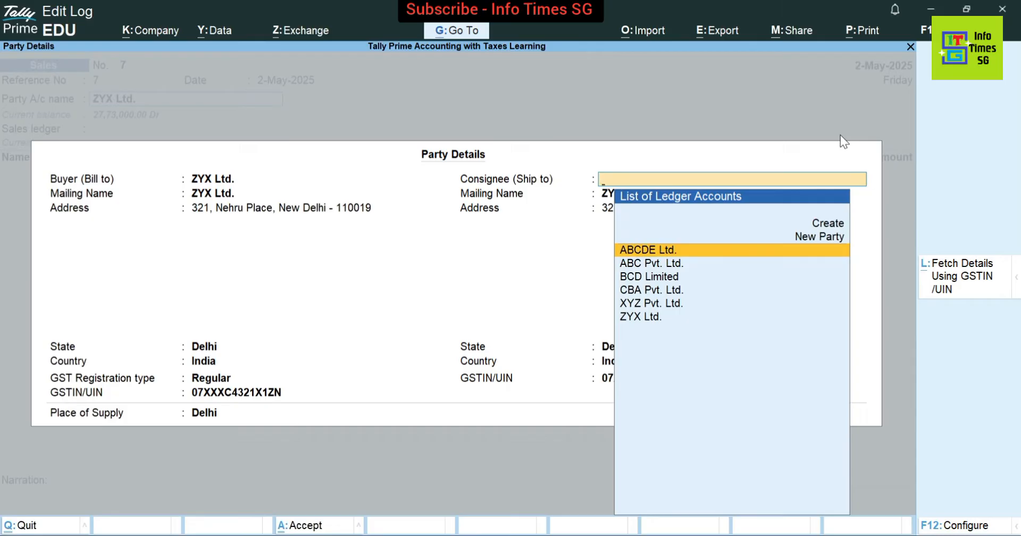
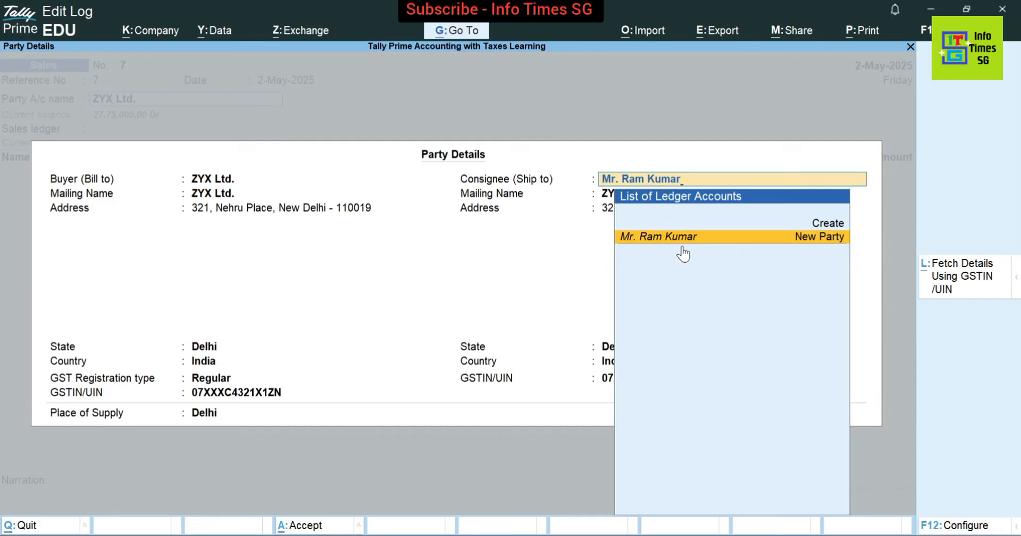
key("Return")
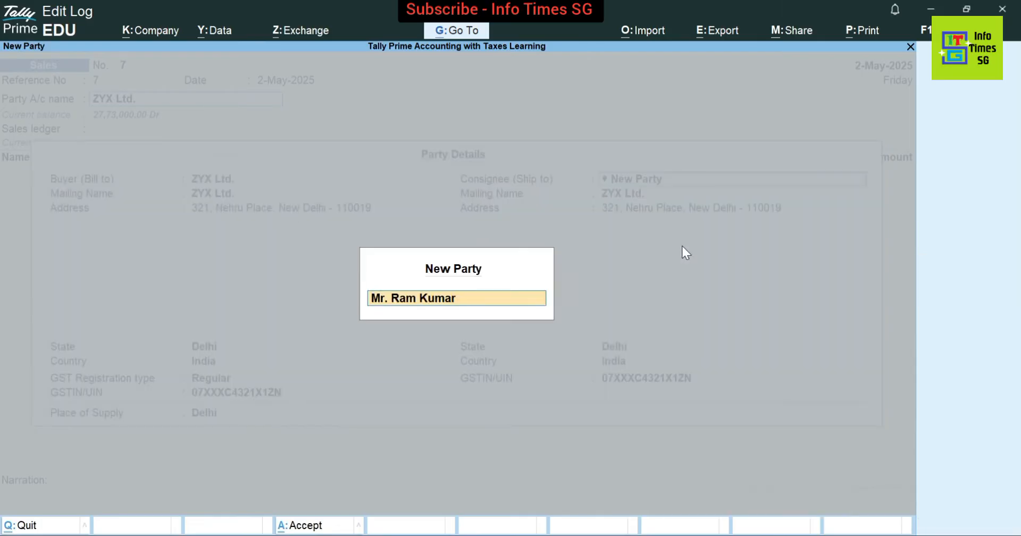
key("Return")
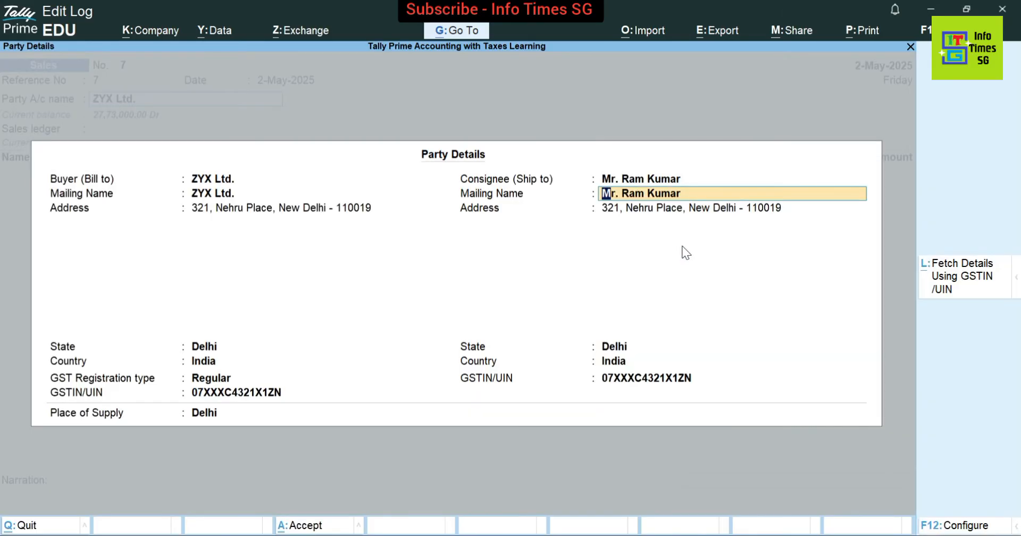
Paste the new consignee address, keep state Delhi, blank the GSTIN, and accept Delhi as place of supply
key("Return")
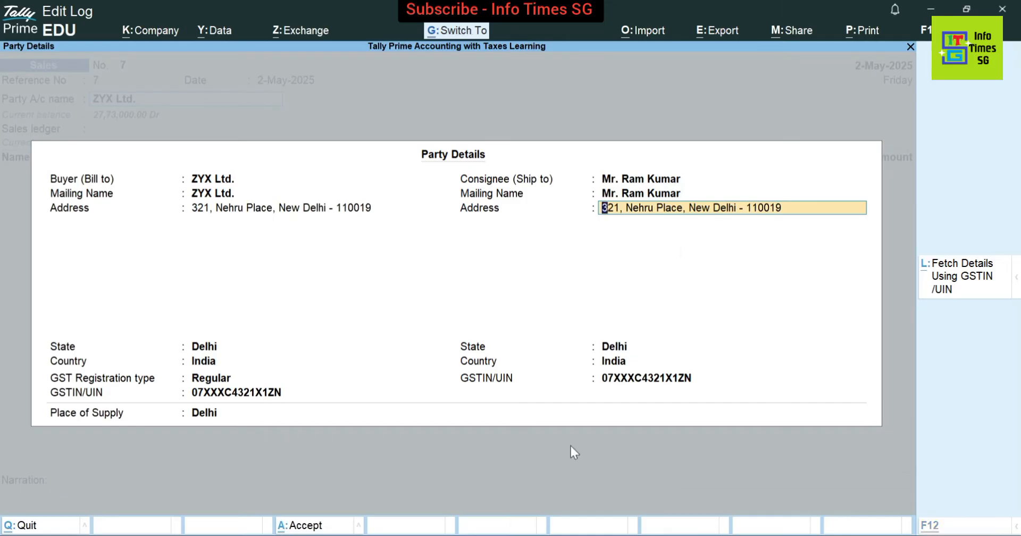
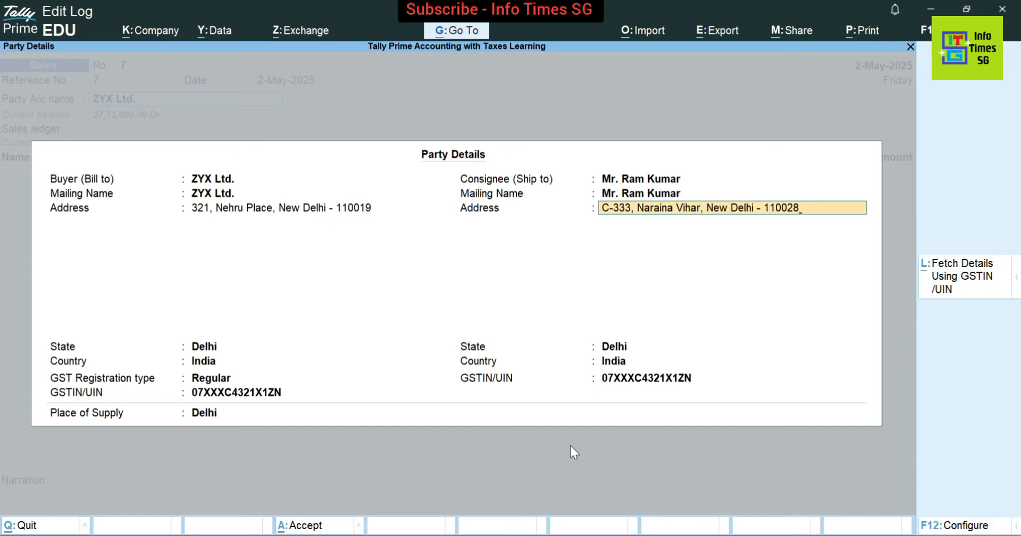
key("Return")
key("Return")
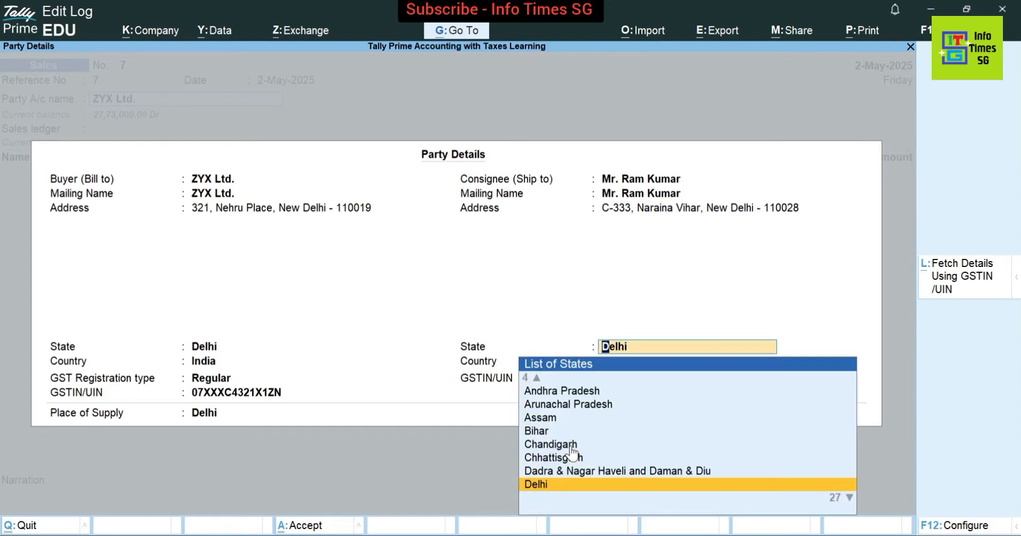
key("Return")
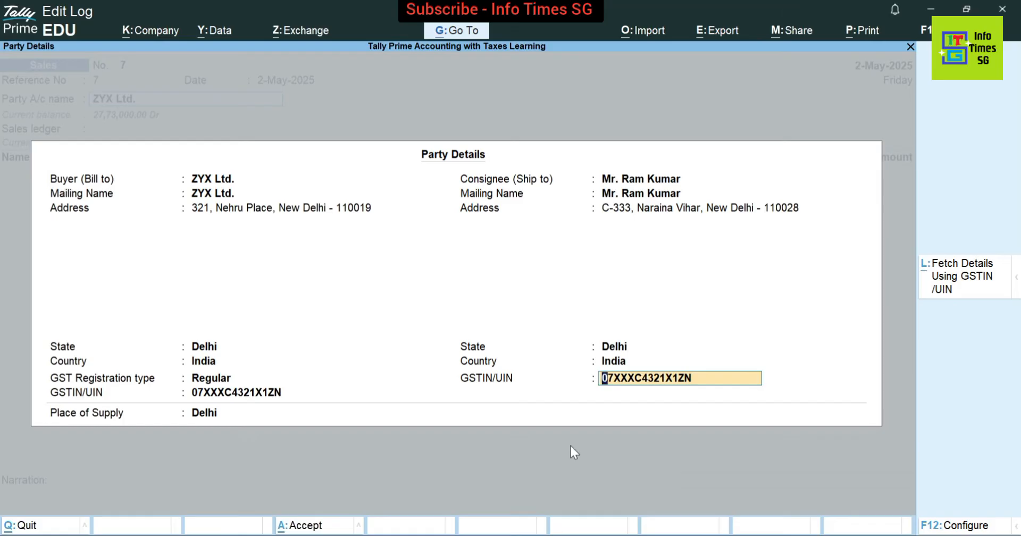
key("BackSpace")
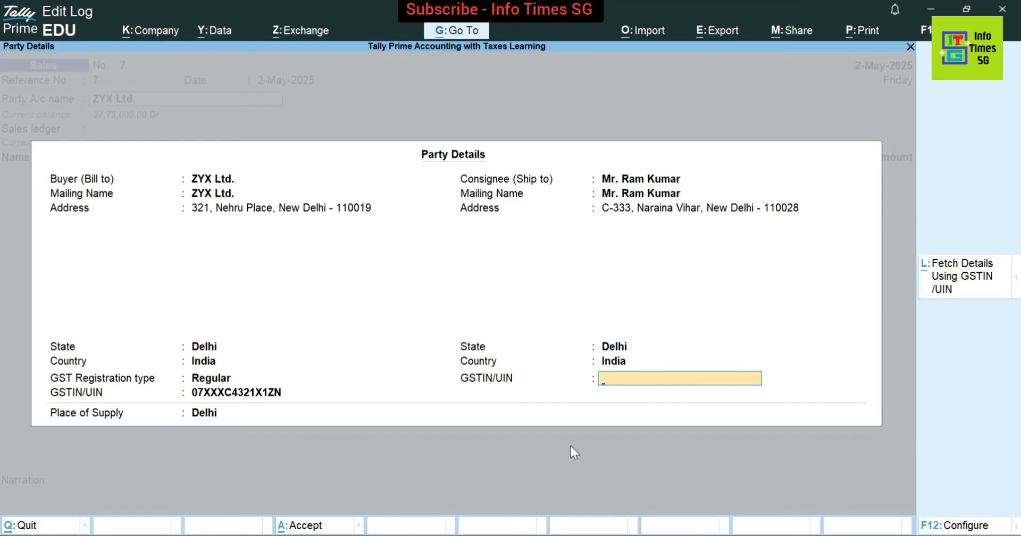
key("Return")
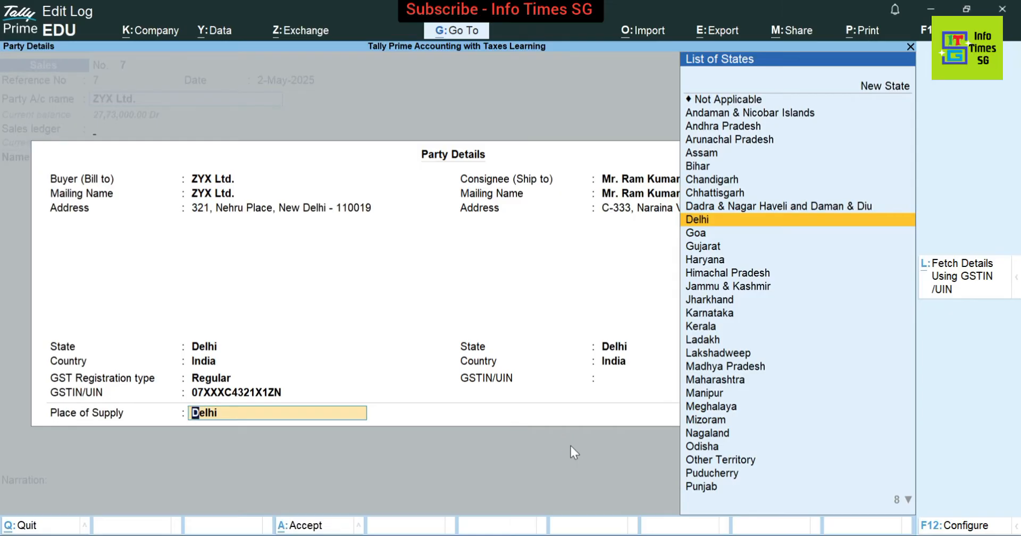
key("Return")
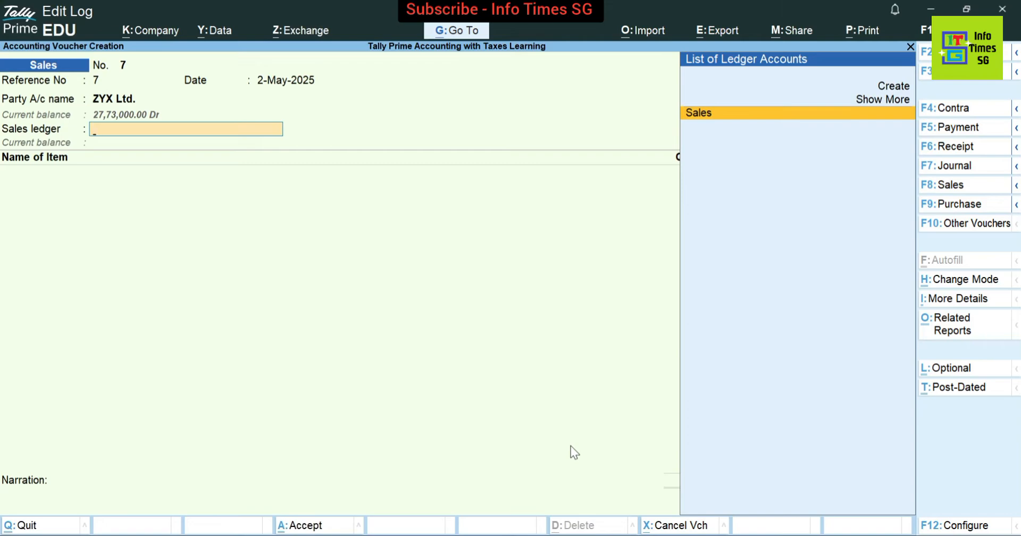
Use the Sales ledger and add Dell Laptop, quantity 2, at rate 32,000
key("Return")
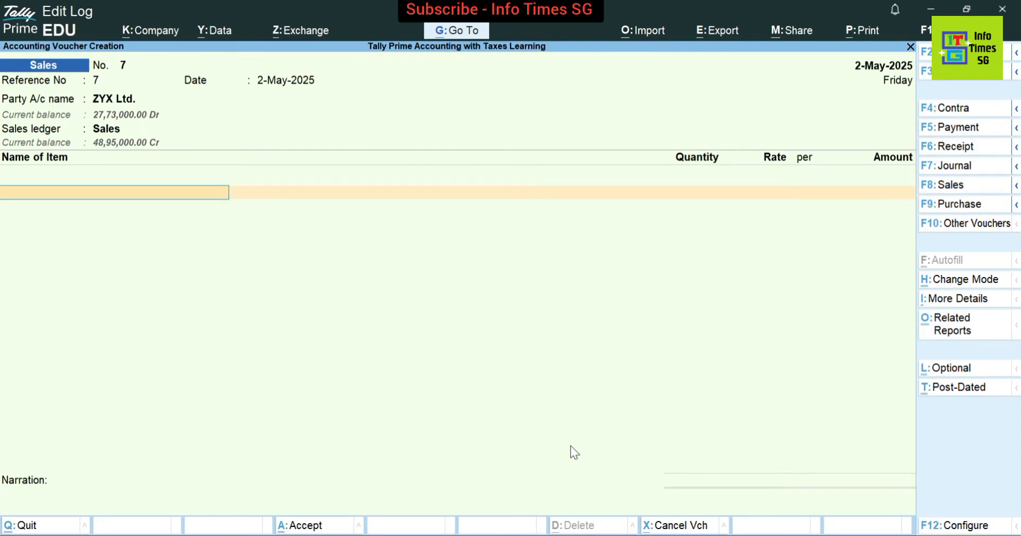
type("De")
key("Return")
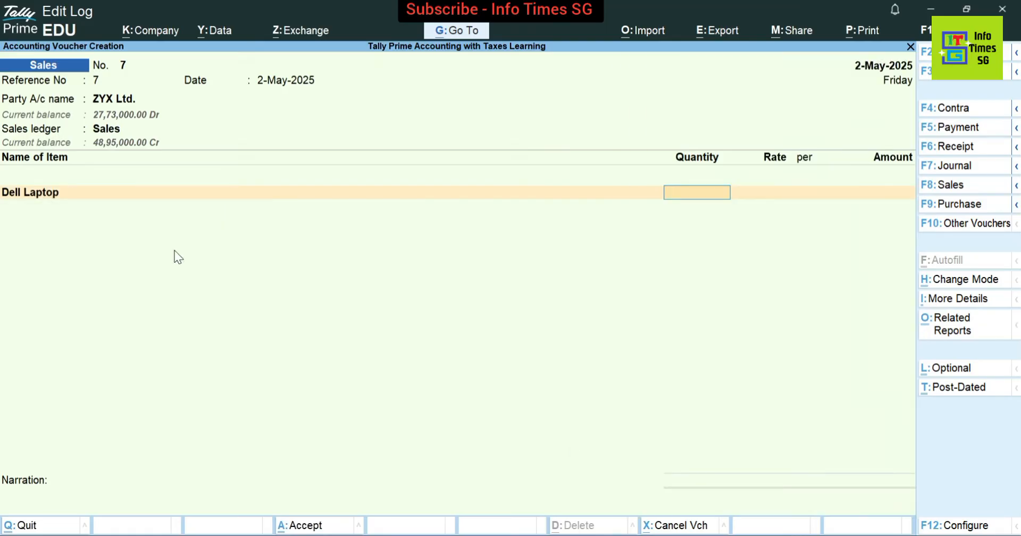
type("2")
key("Return")
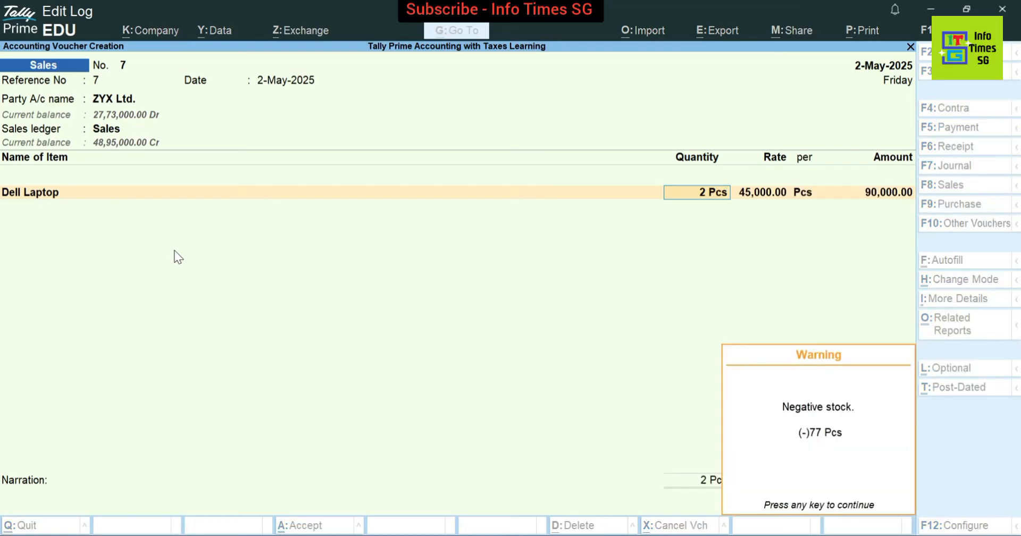
key("Return")
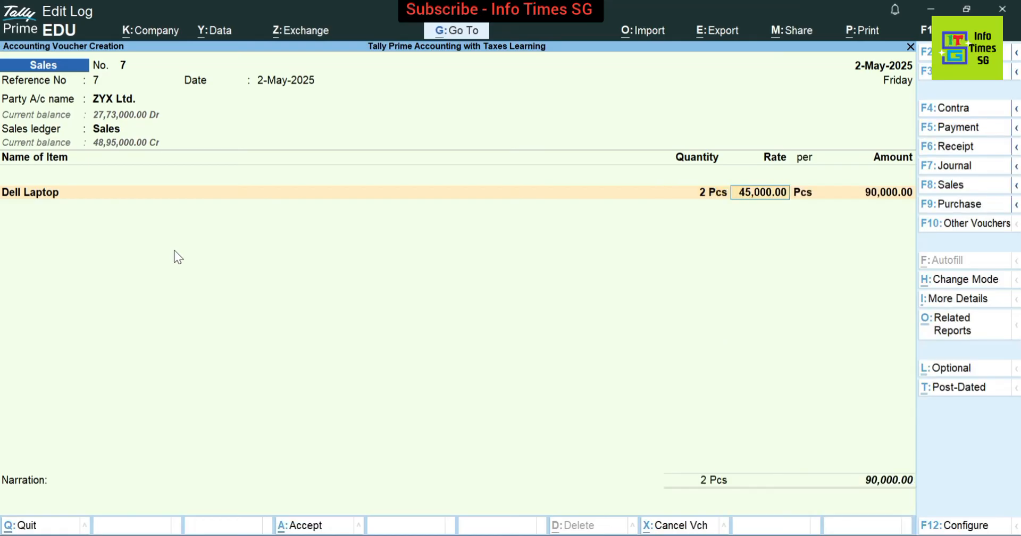
type("32,")
type("000")
key("Return")
key("Return")
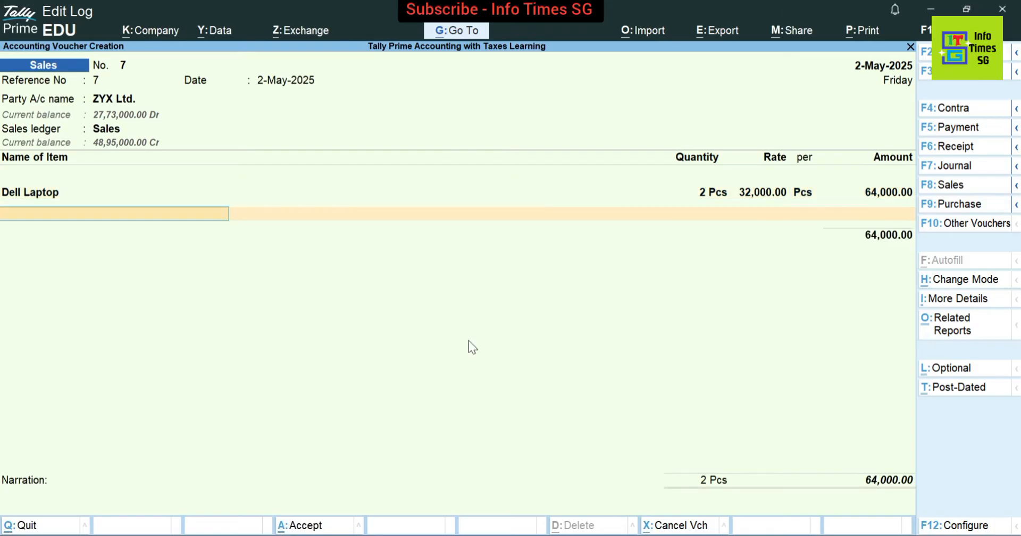
Add Output CGST and Output SGST of 5,760.00 each, totalling 75,520.00
key("Return")
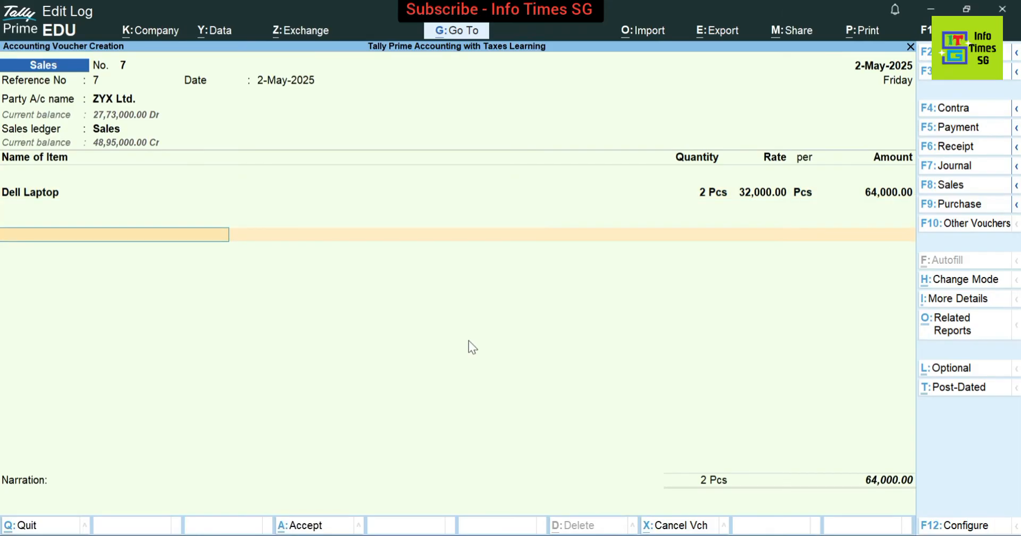
type("cgst")
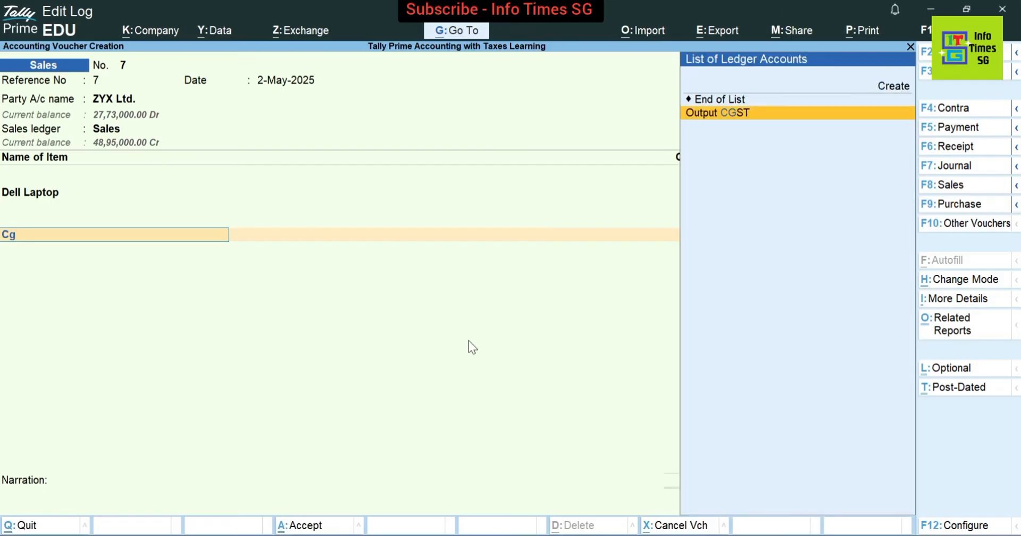
key("Return")
key("Return")
type("Sgst")
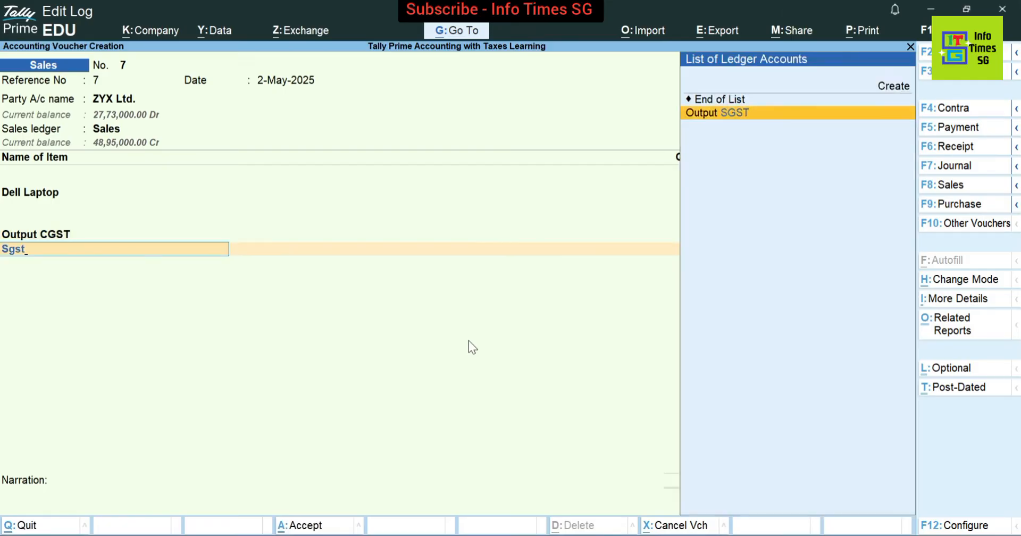
key("Return")
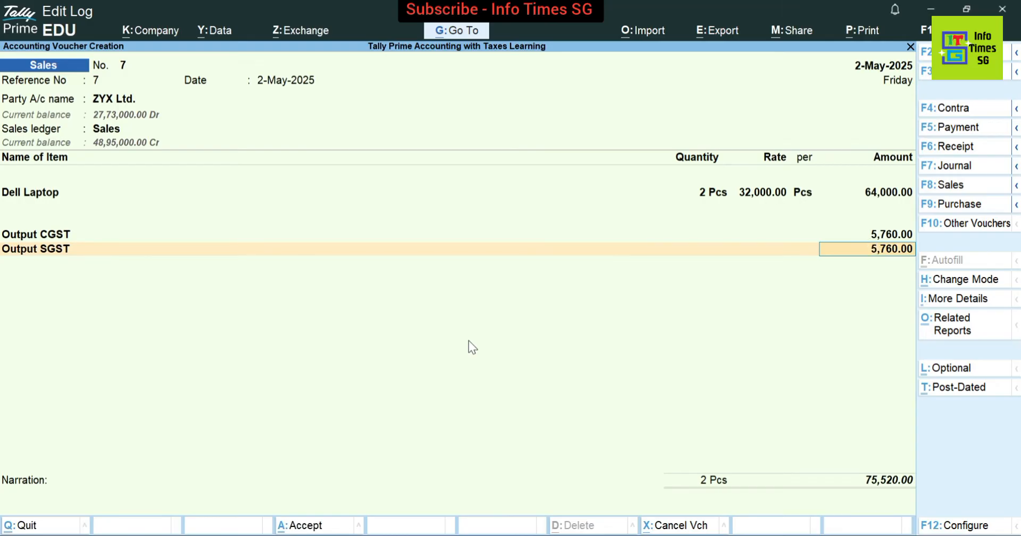
key("Return")
key("Return")
key("Return")
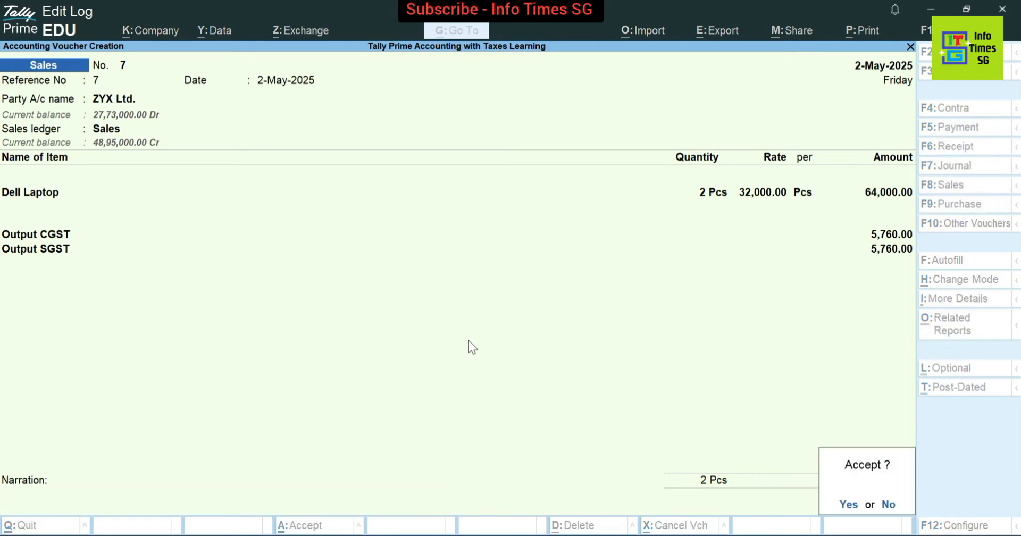
Save sales voucher 7 and reopen it with Page Up for alteration
key("Return")
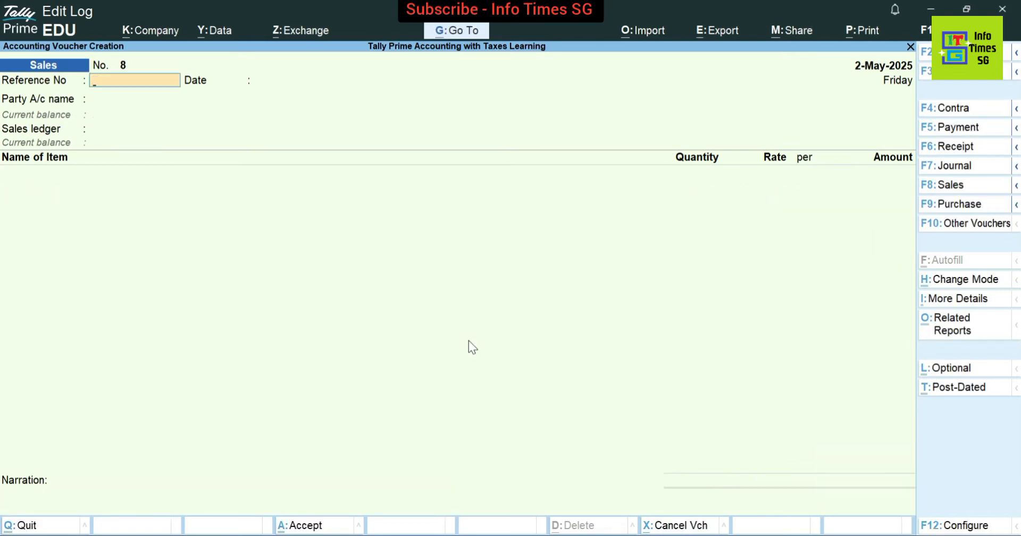
key("Page_Up")
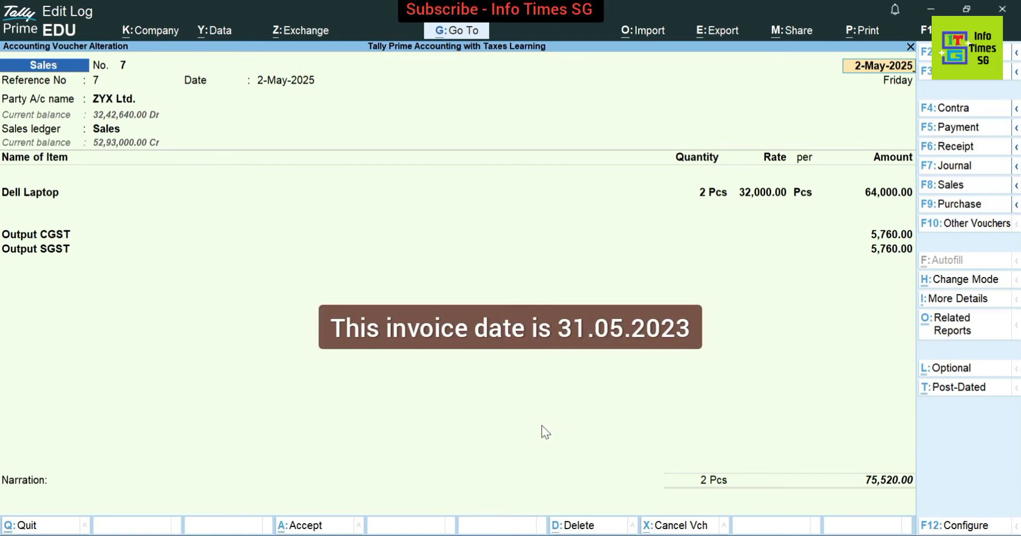
Redate the voucher to 31-May-2025 (31.5.25), renumbering it No. 10, then request to quit
key("F2")
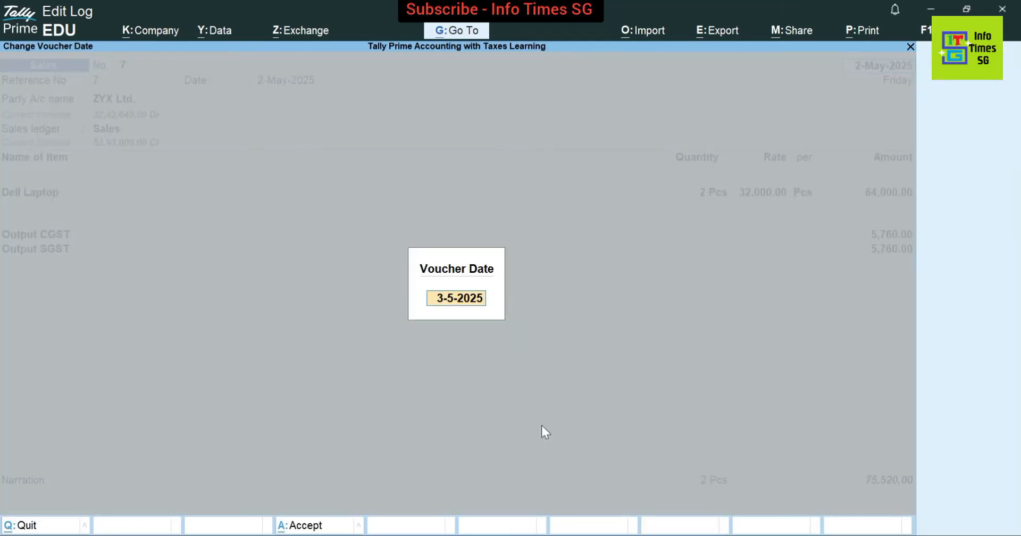
type("31.5.25")
key("Return")
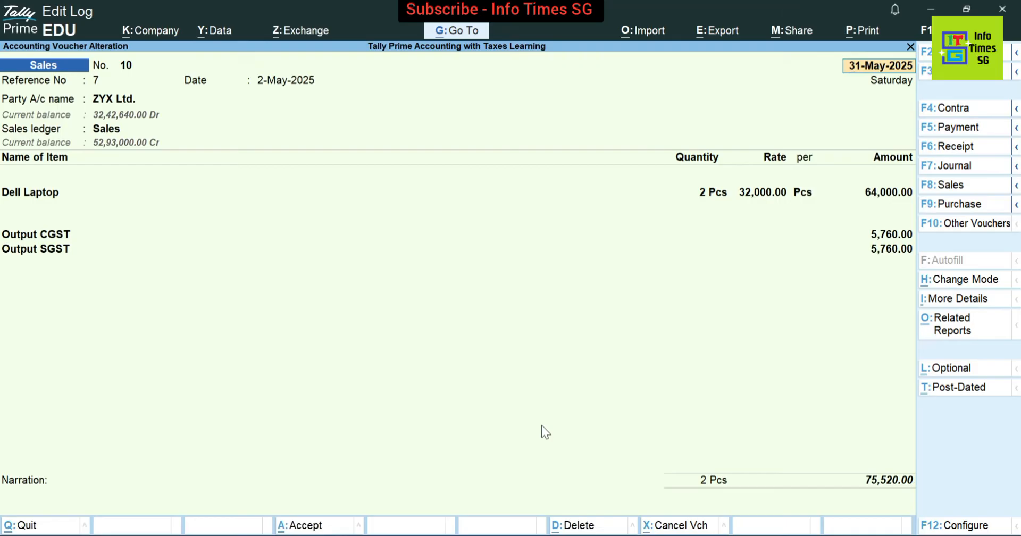
key("Escape")
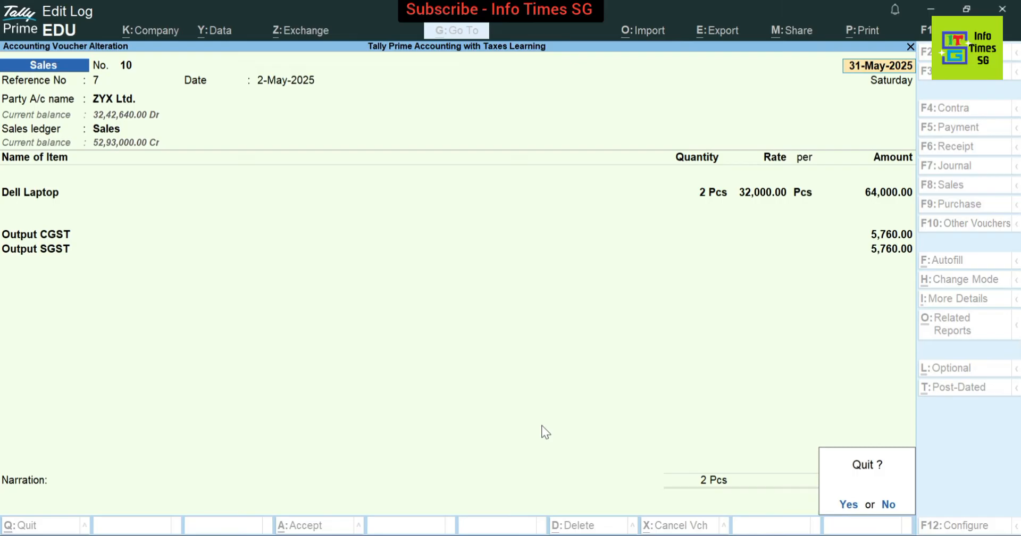
Quit the alteration and start new voucher No. 10 with reference 10, dated 31-May-2025
key("y")
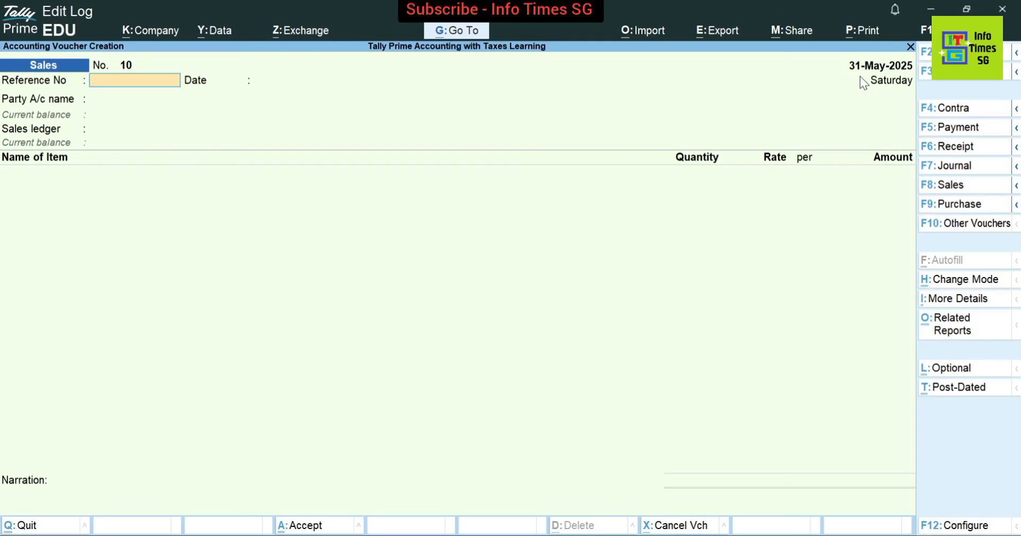
type("10")
key("Return")
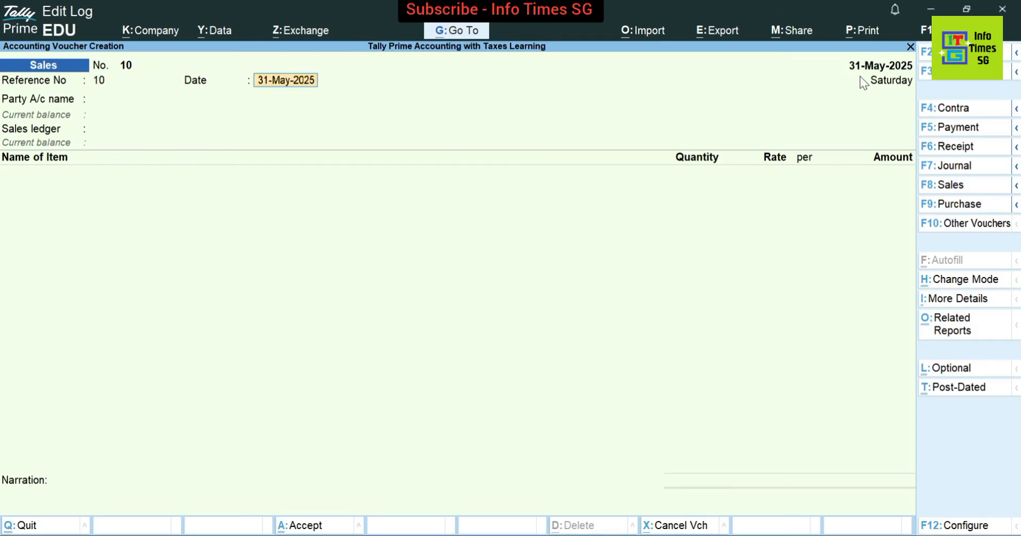
key("Return")
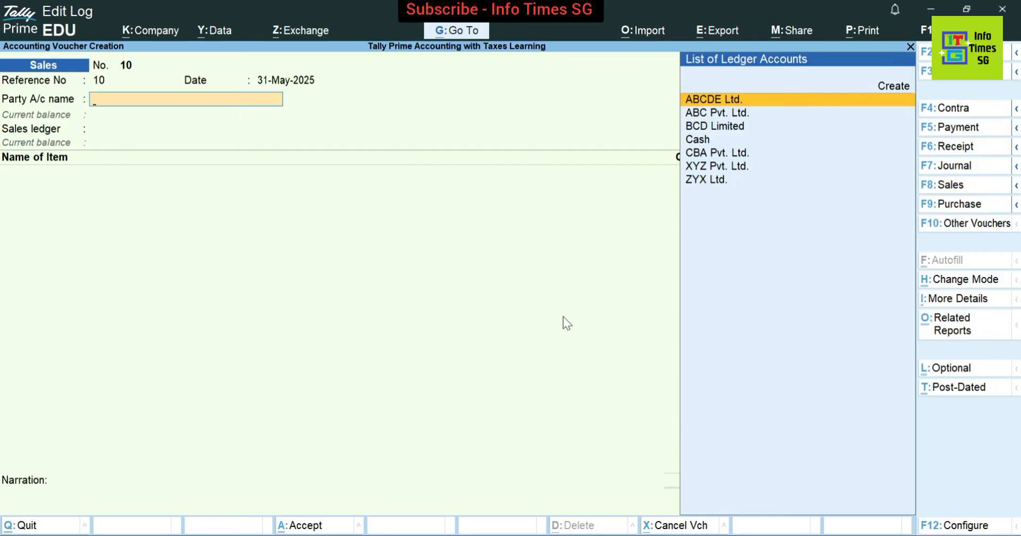
Select XYZ Pvt. Ltd. as the party and confirm it as buyer, skipping dispatch details
type("Xy")
key("Return")
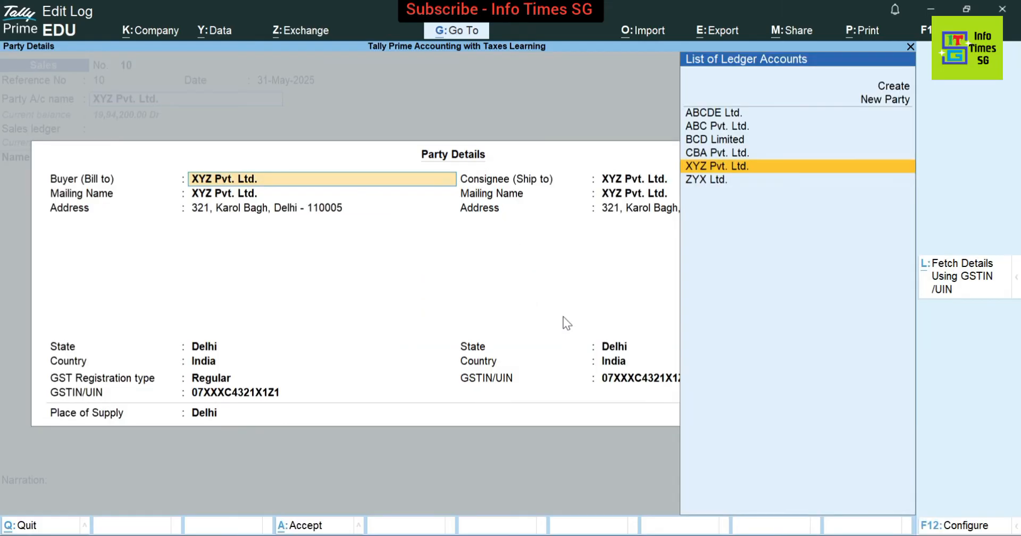
key("ctrl+a")
key("Return")
key("Return")
key("Return")
key("Return")
key("Return")
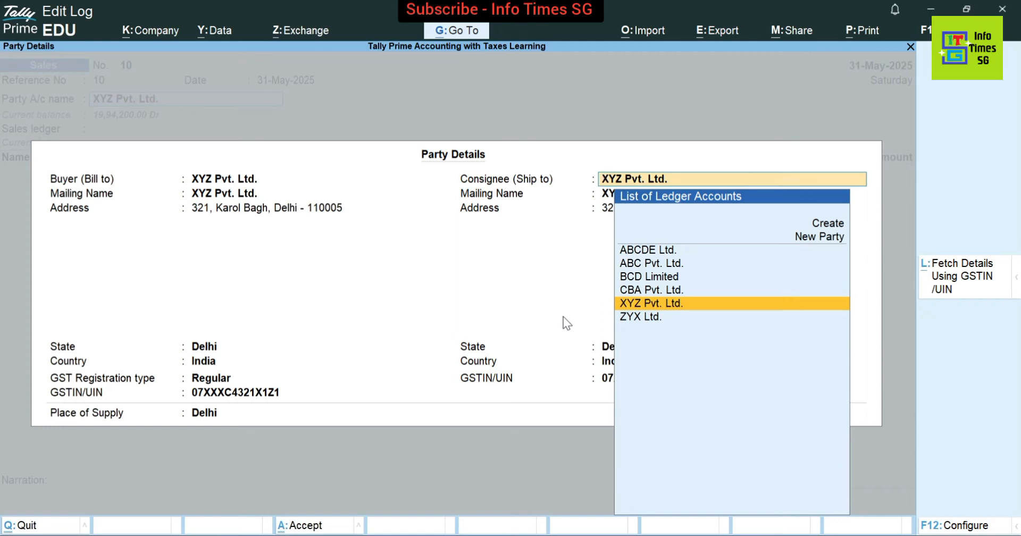
Set ABCDE Ltd. (Rajasthan) as the ship-to consignee, abandoning an unwanted new-party screen
key("Up")
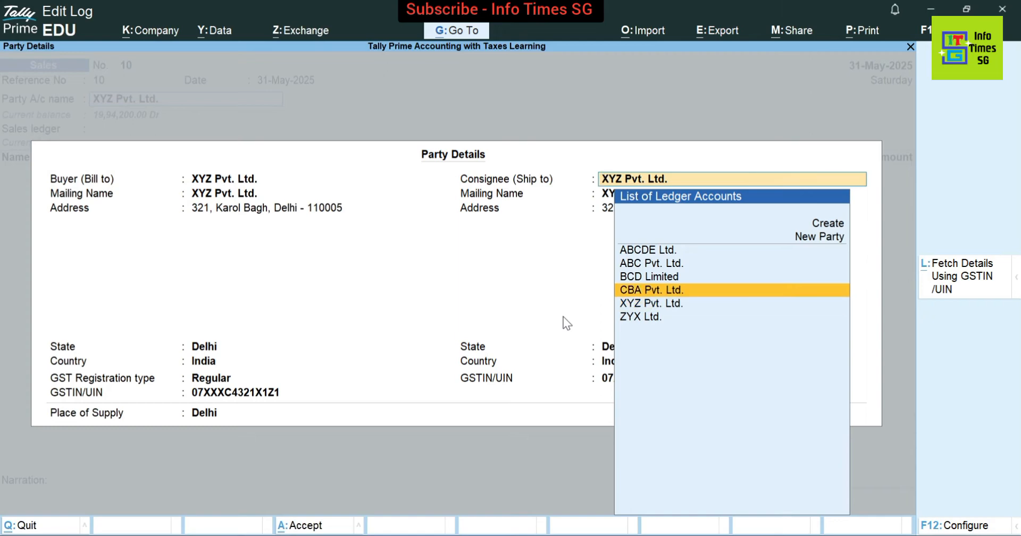
key("Up")
key("Up")
key("Up")
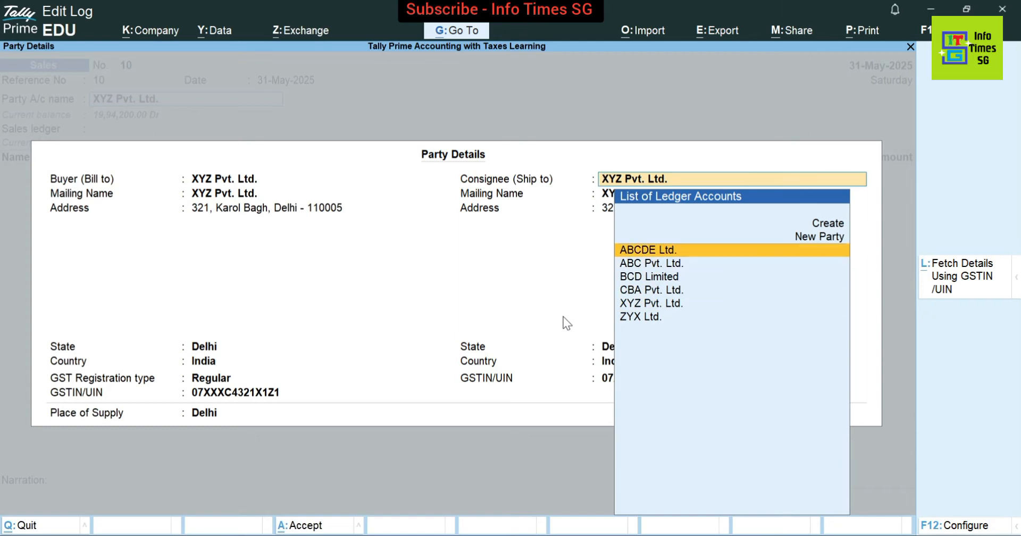
key("Return")
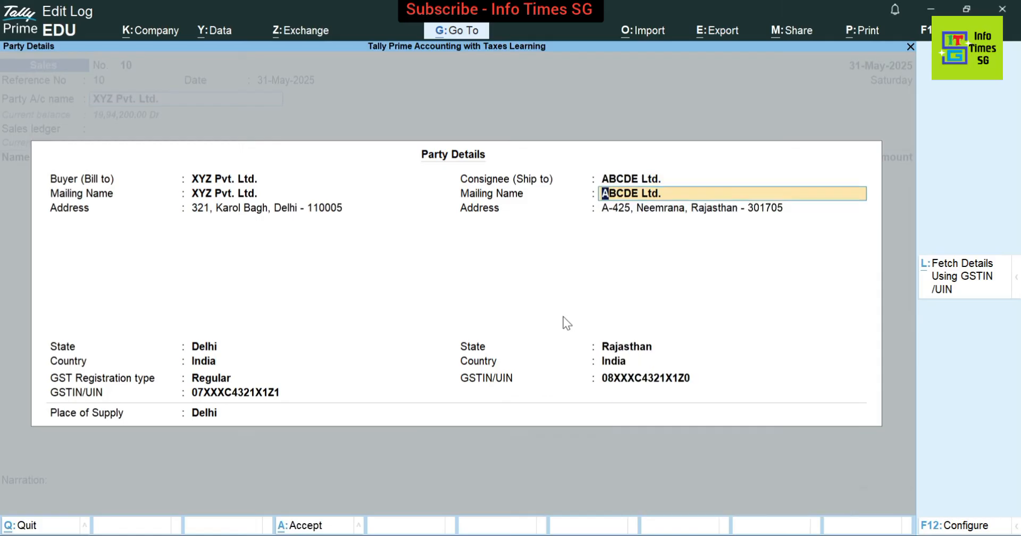
key("shift+Tab")
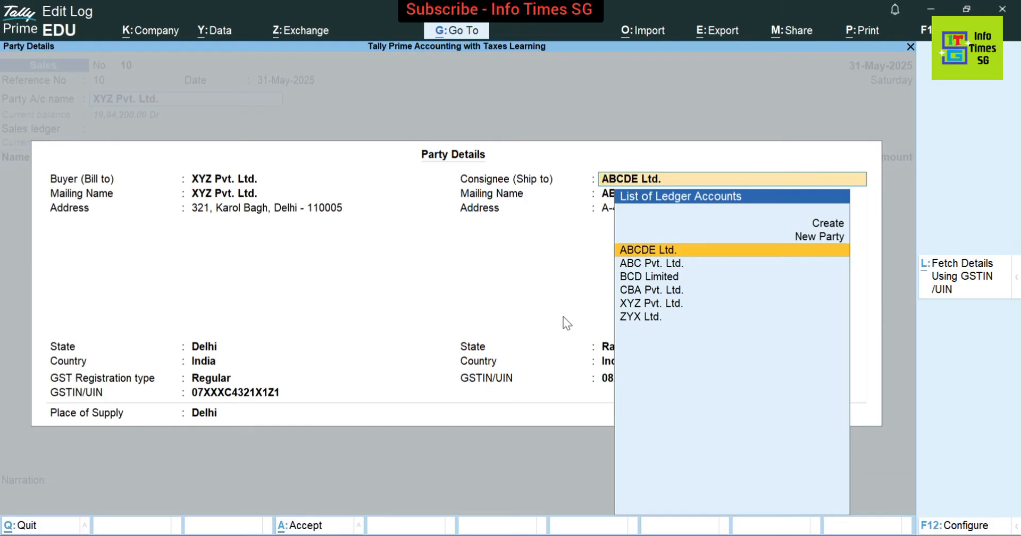
key("Up")
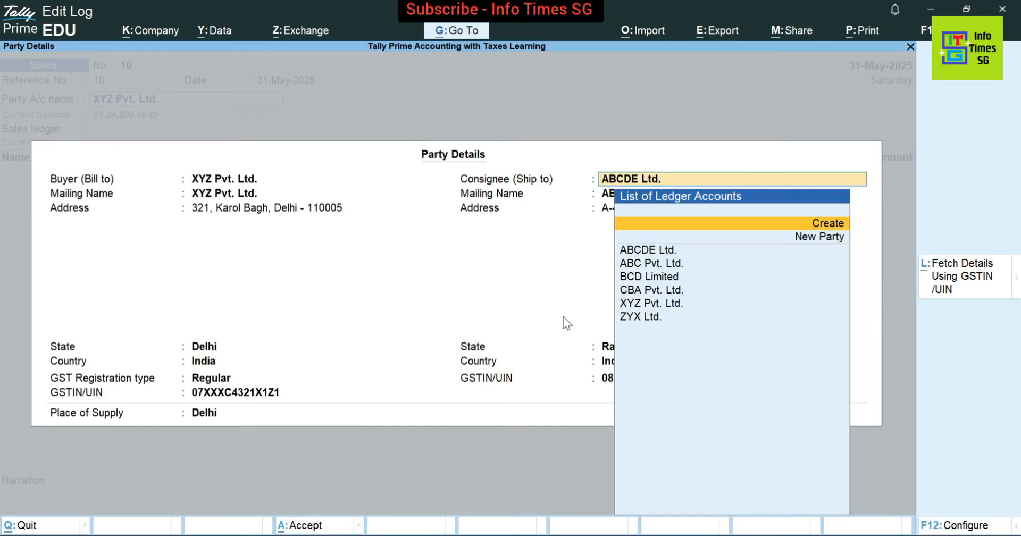
key("Return")
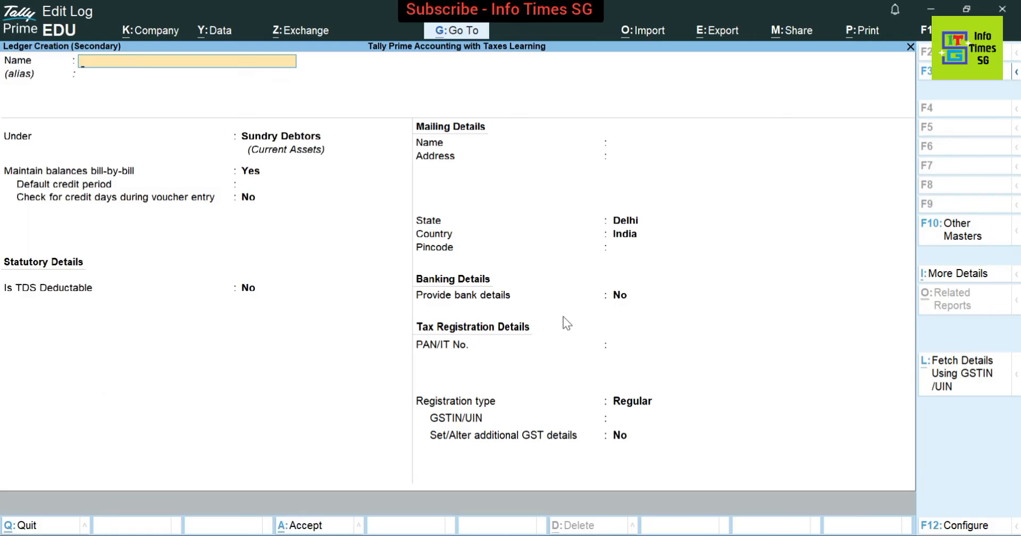
key("Escape")
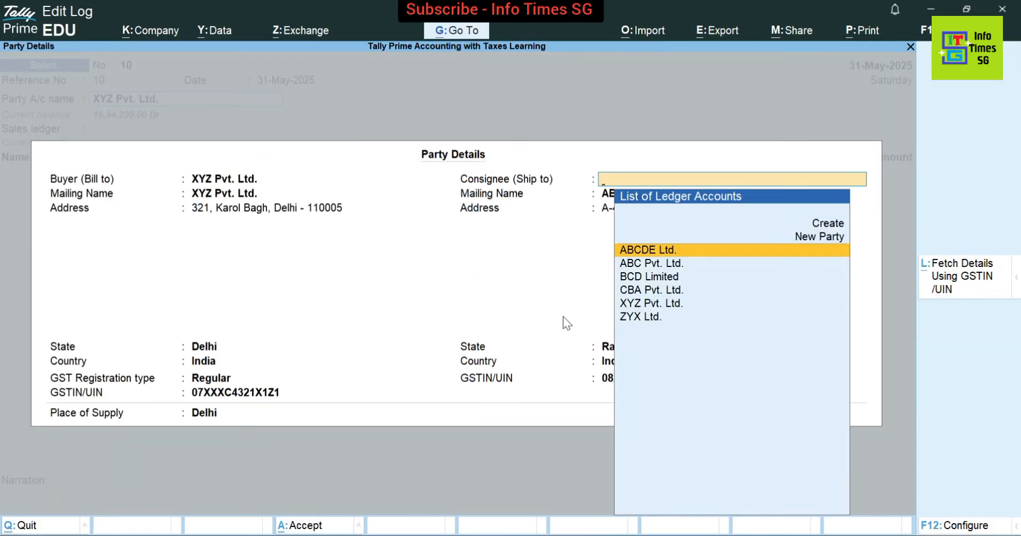
key("Return")
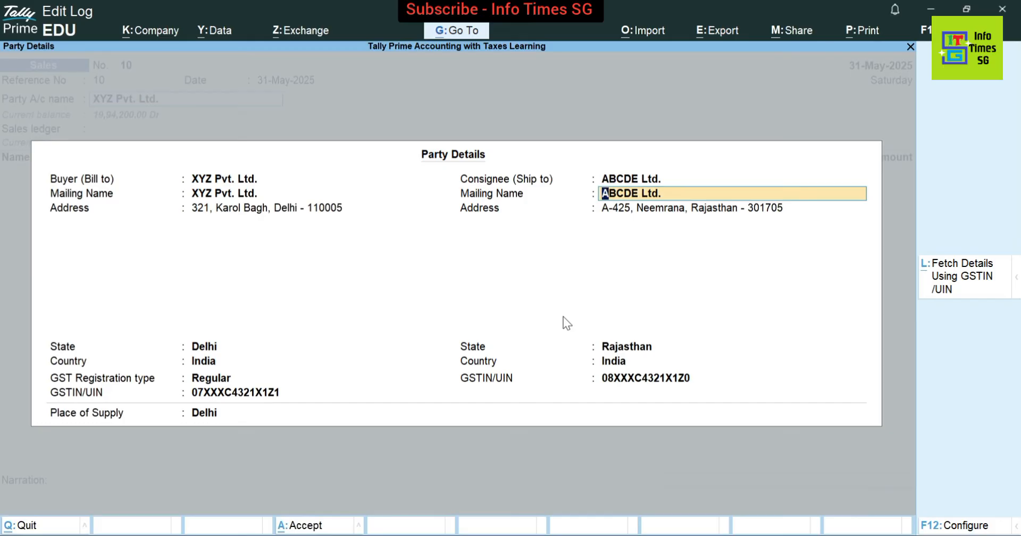
Confirm consignee ABCDE Ltd.'s address, state Rajasthan, GSTIN/UIN and place of supply Delhi
key("Return")
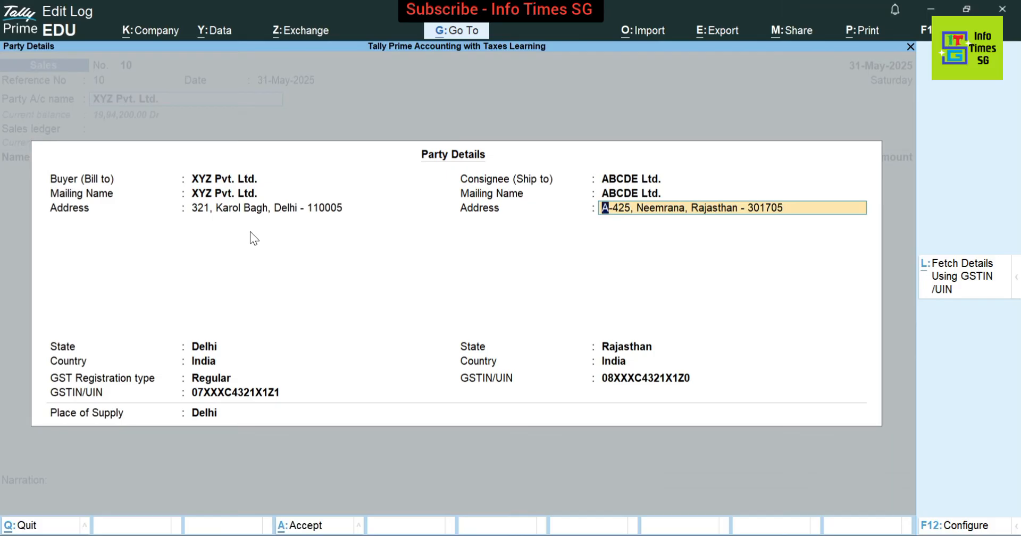
key("Return")
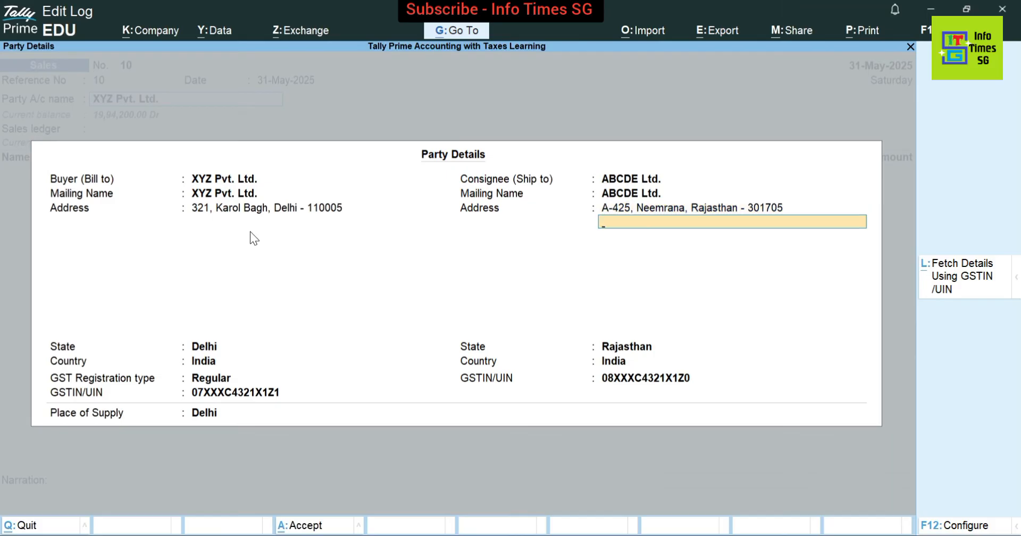
key("Return")
key("Return")
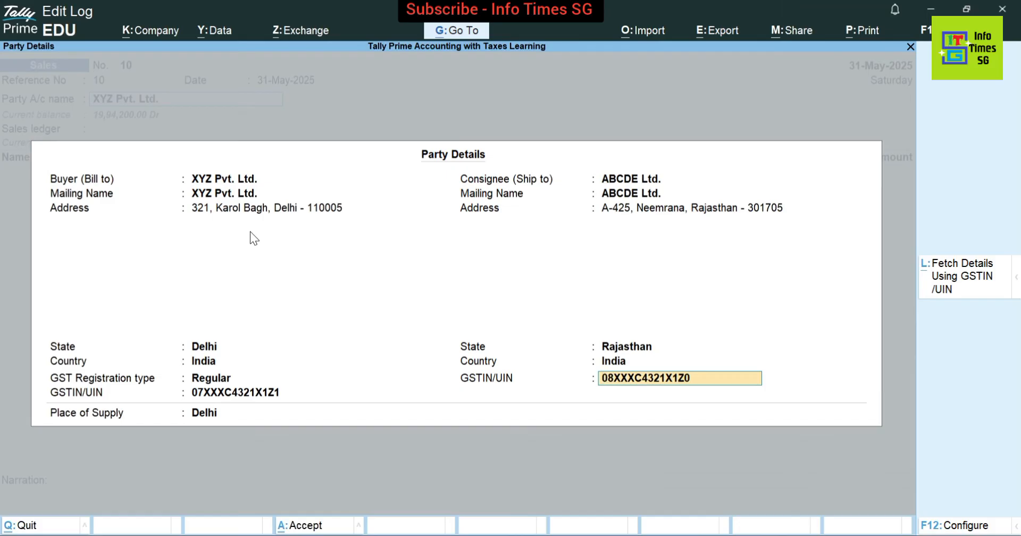
key("Return")
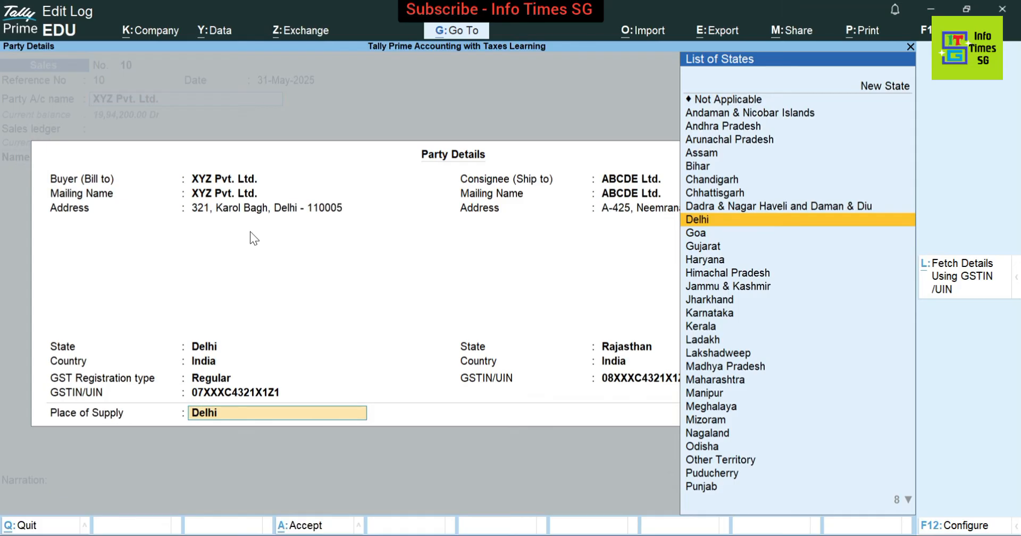
key("Return")
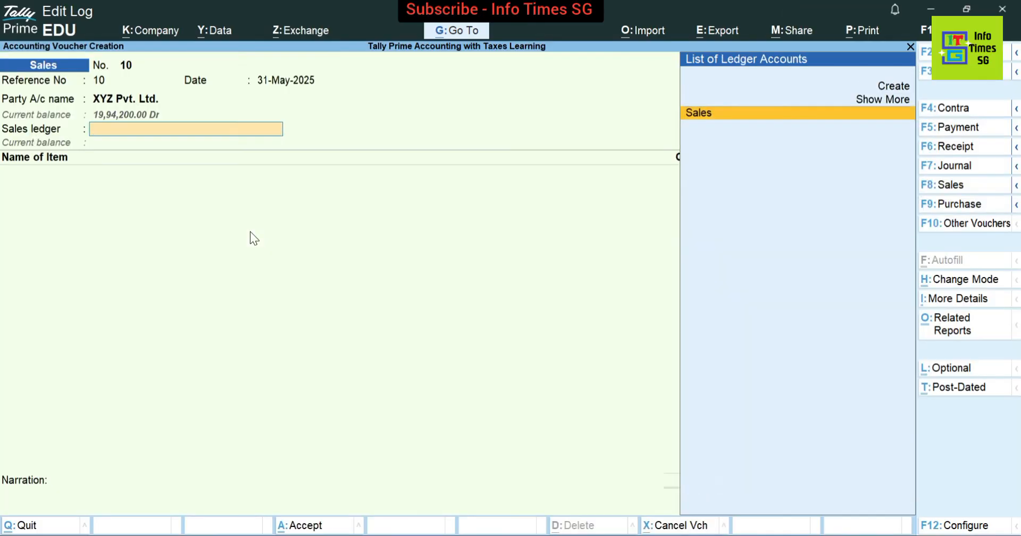
Use the Sales ledger and enter HP Laptop, 5 Pcs at 45,000.00, despite the negative stock warning
key("Return")
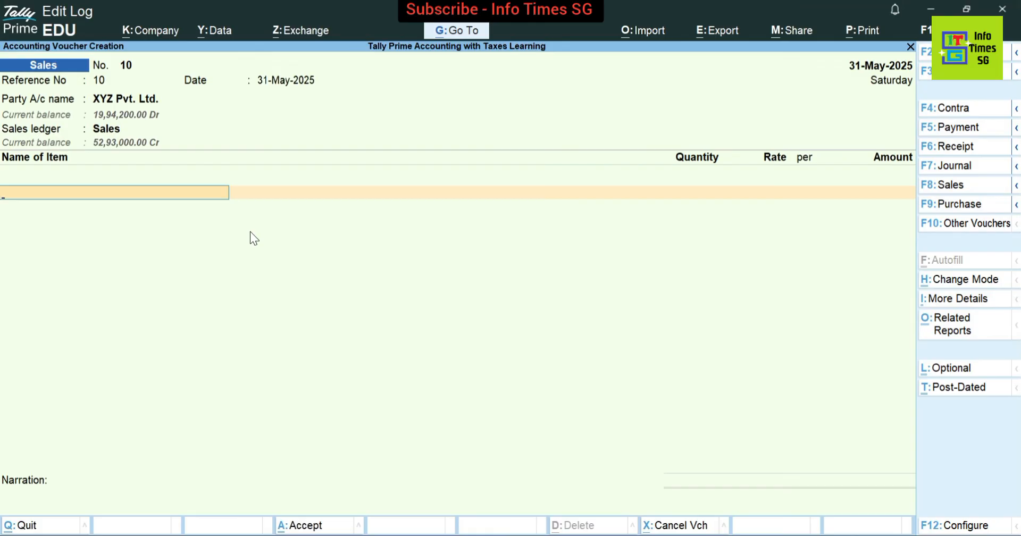
type("Hp")
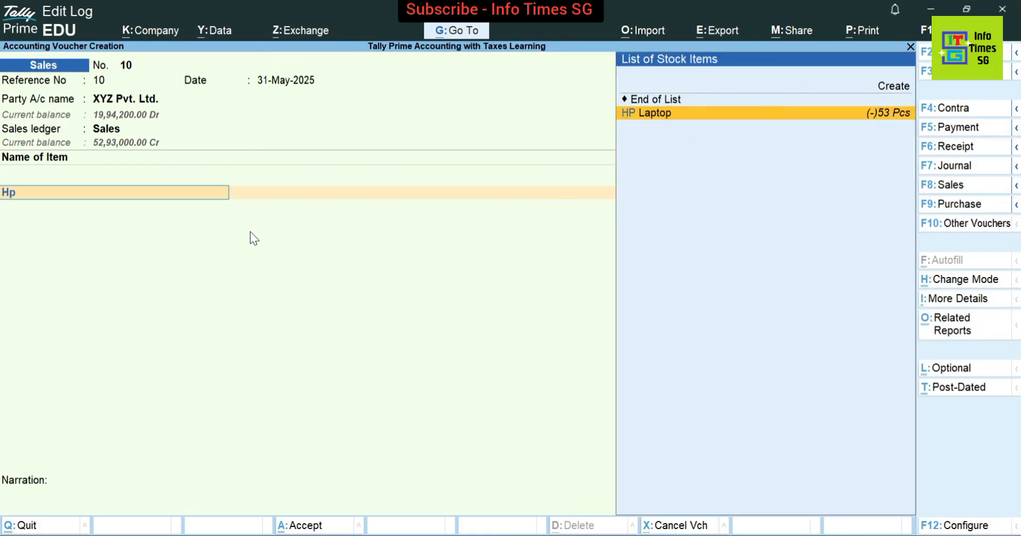
key("Return")
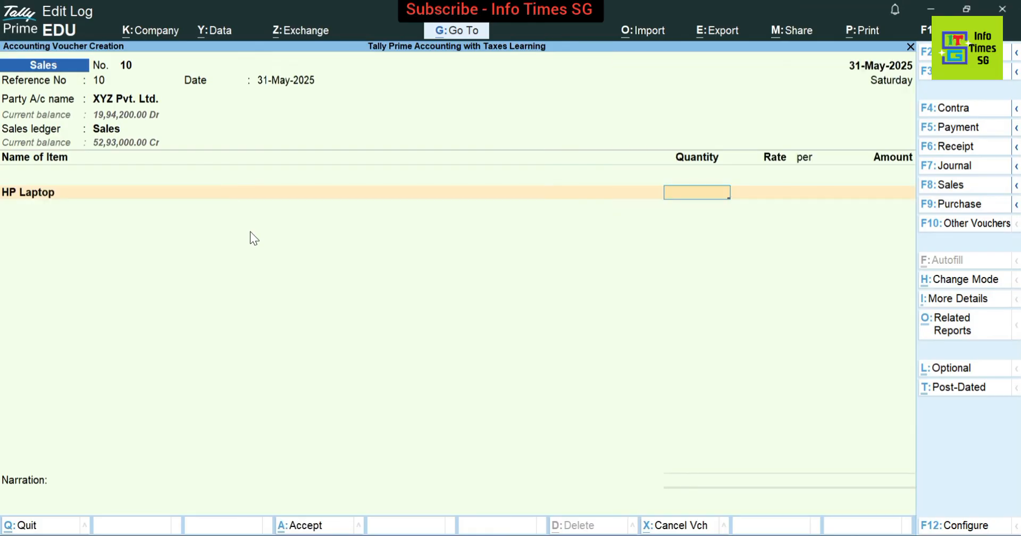
type("5")
key("Return")
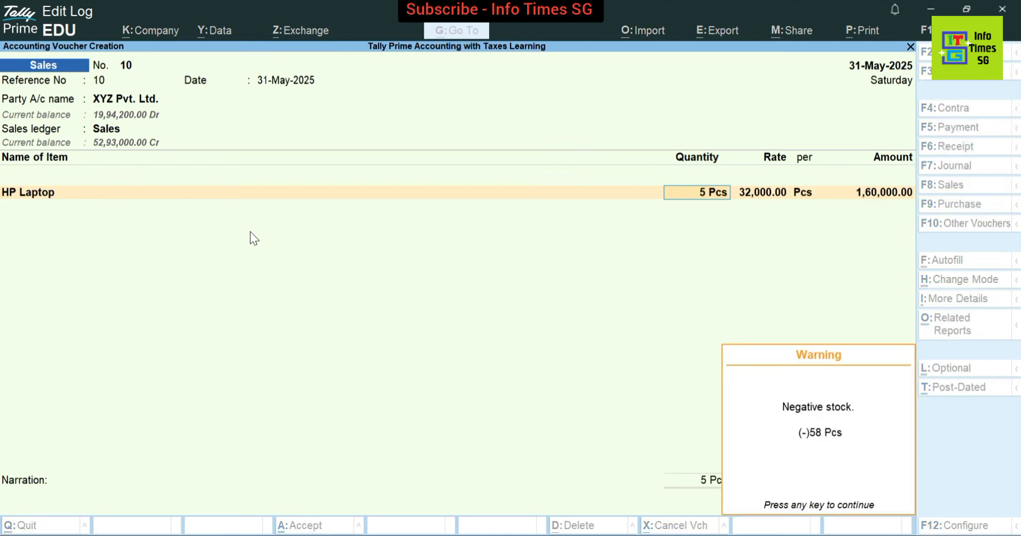
key("Return")
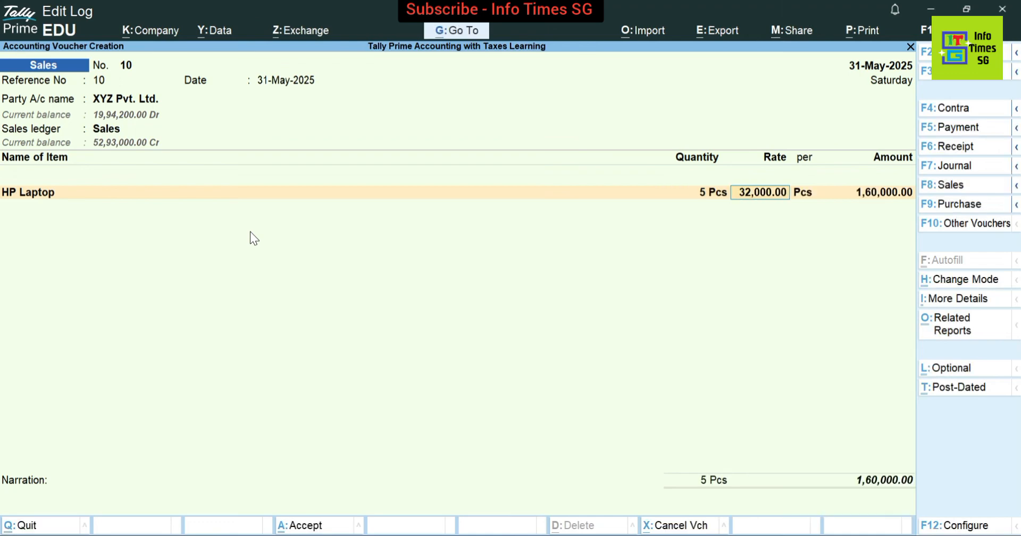
type("45,000")
key("Return")
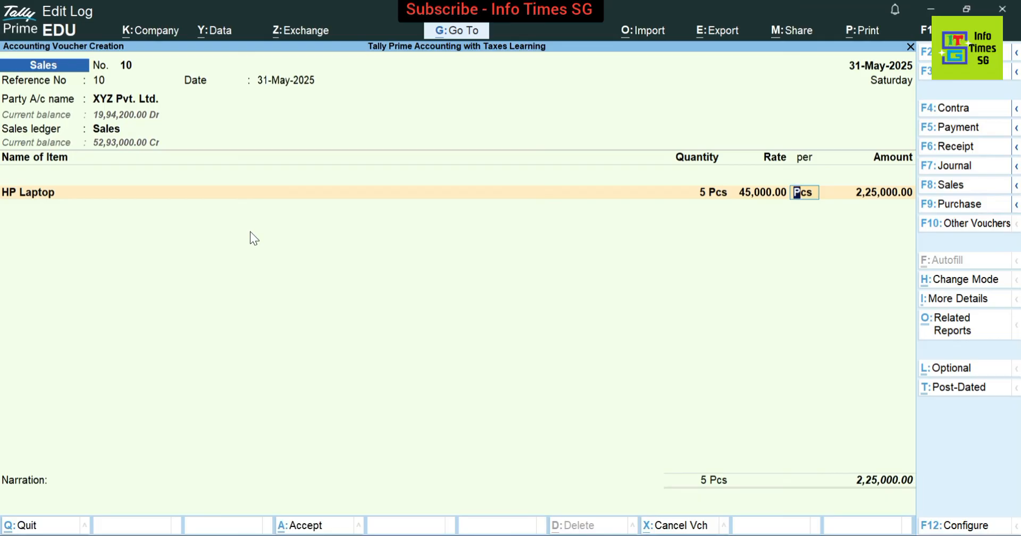
key("Return")
left_click(81, 218)
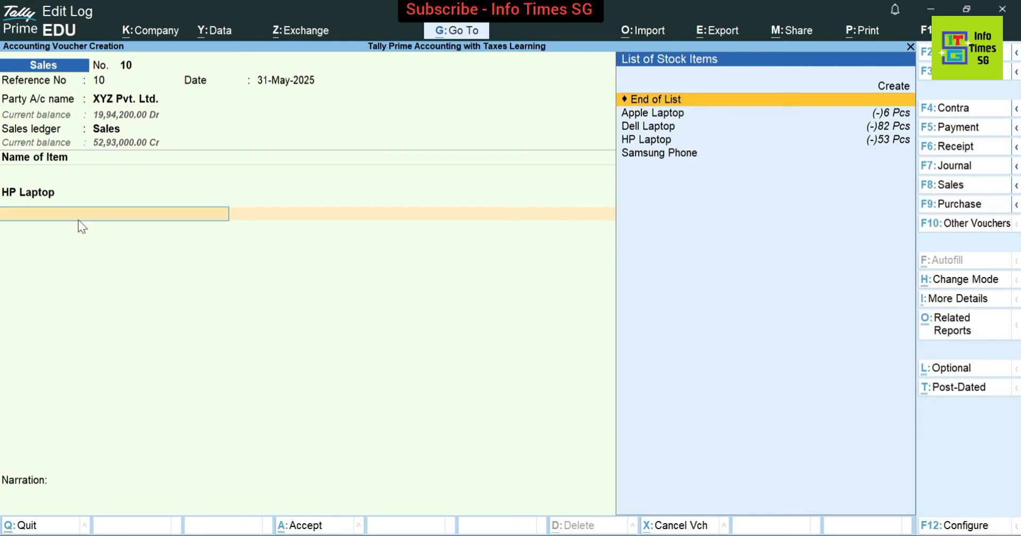
Close the item list and add Output CGST and Output SGST ledgers as tax lines
key("Return")
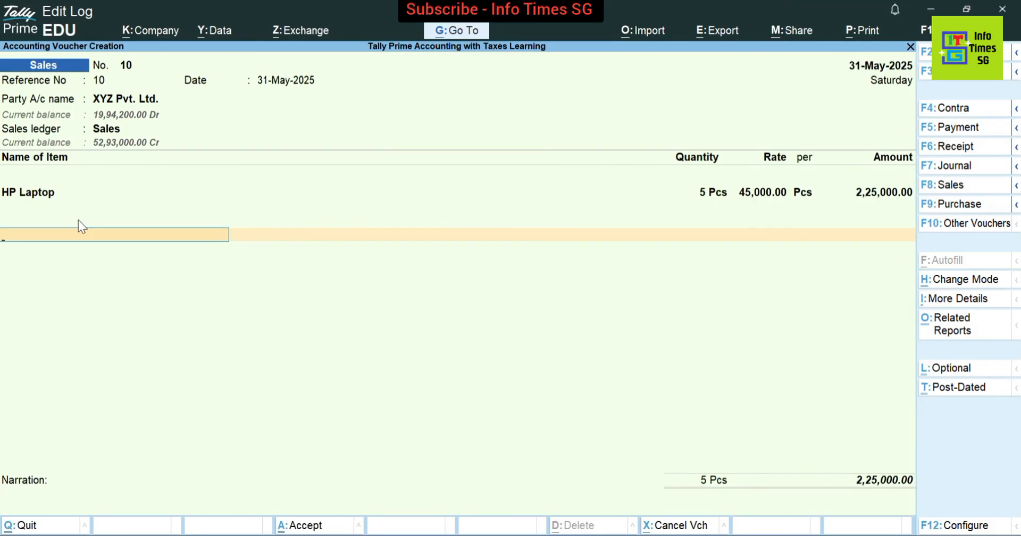
type("Out")
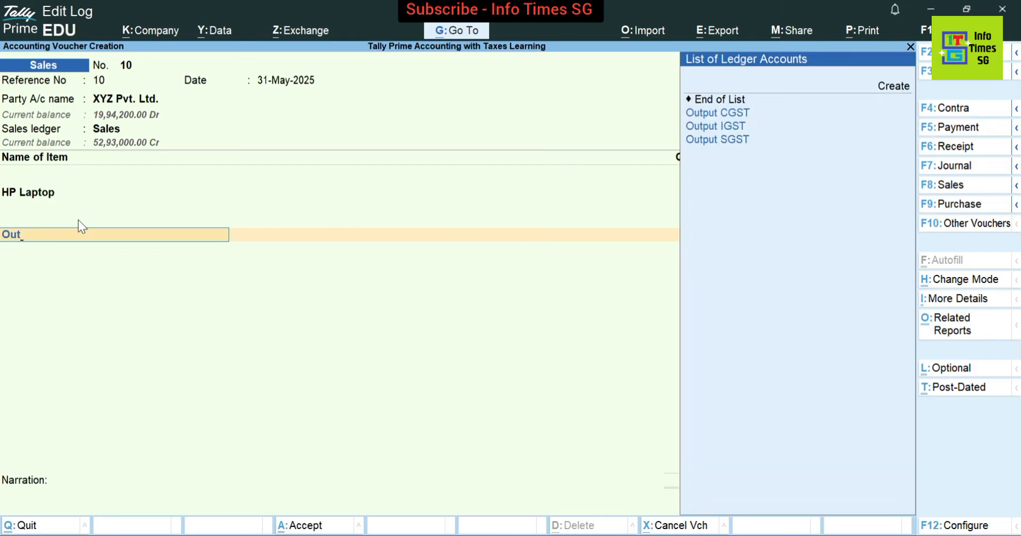
key("Return")
key("Return")
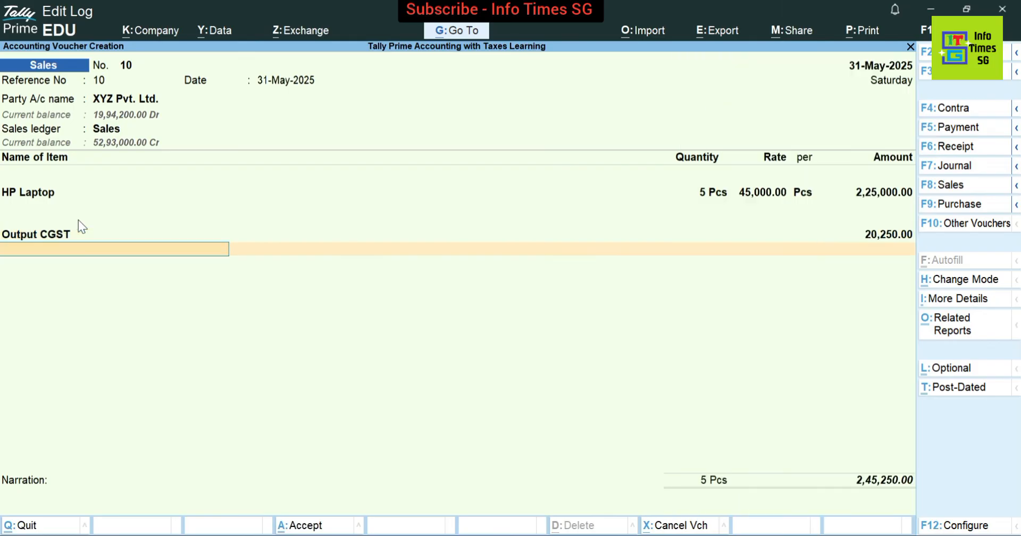
type("Out")
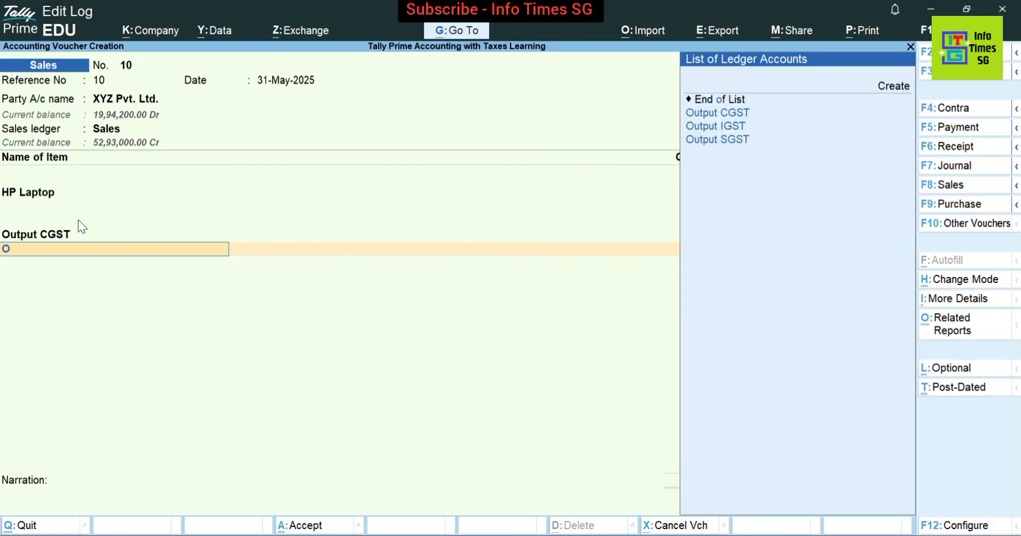
key("Down")
key("Down")
key("Down")
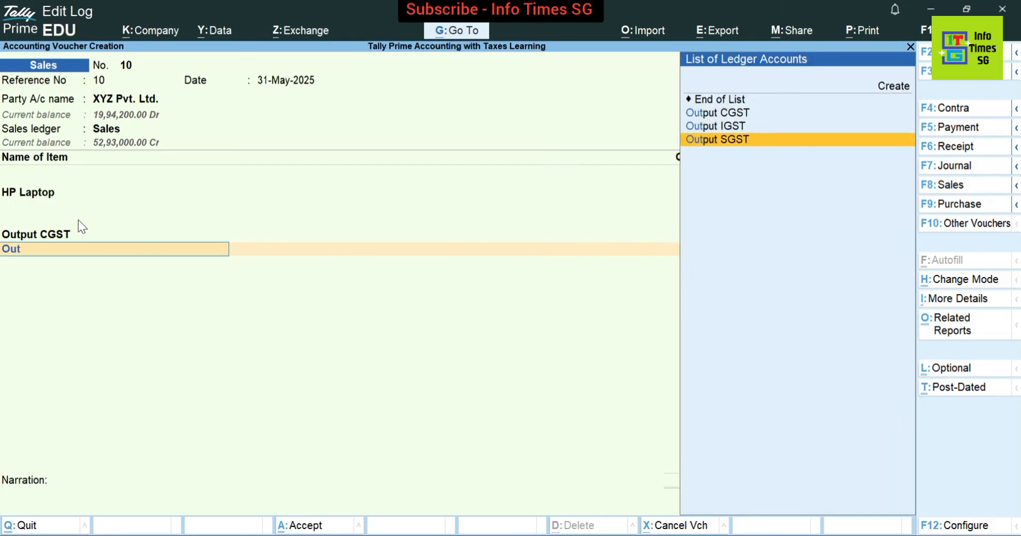
key("Return")
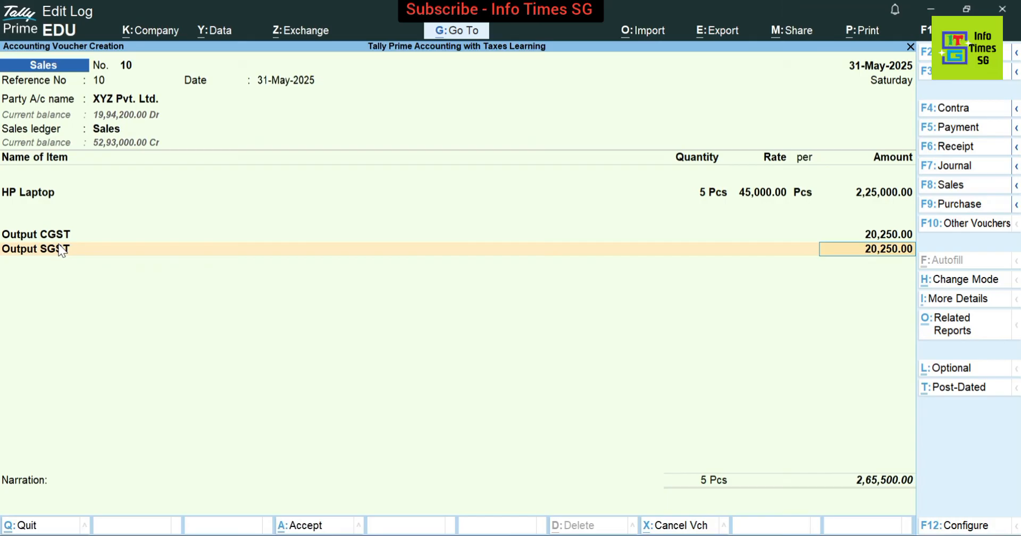
Accept the 20,250.00 SGST amount, skip narration, save voucher 10 and reopen it for review
key("Return")
key("Return")
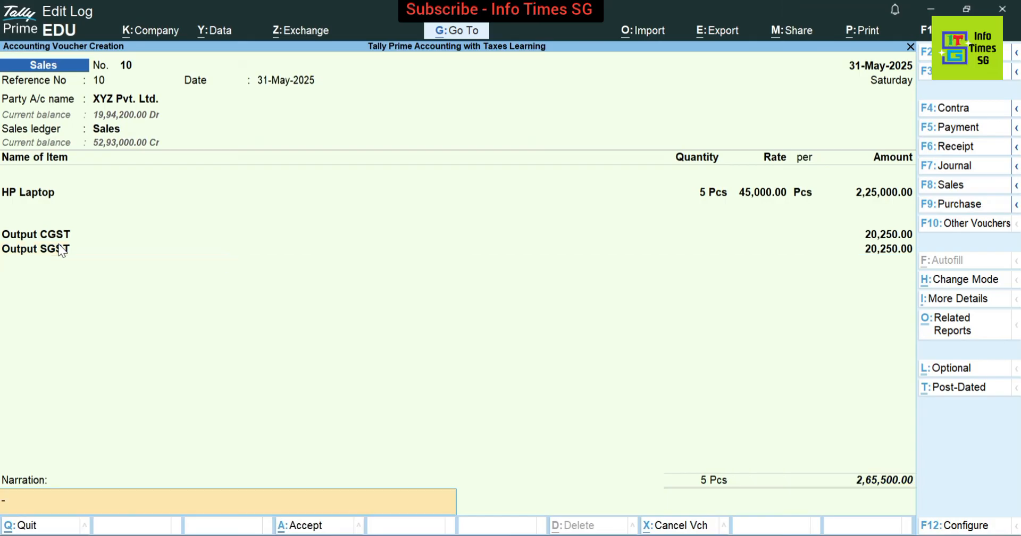
key("Return")
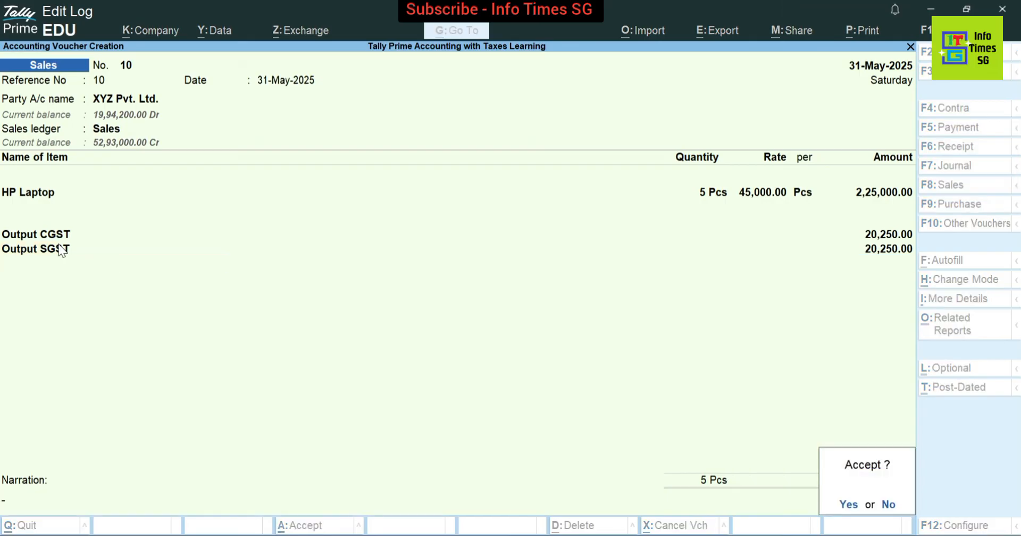
key("Return")
key("Page_Up")
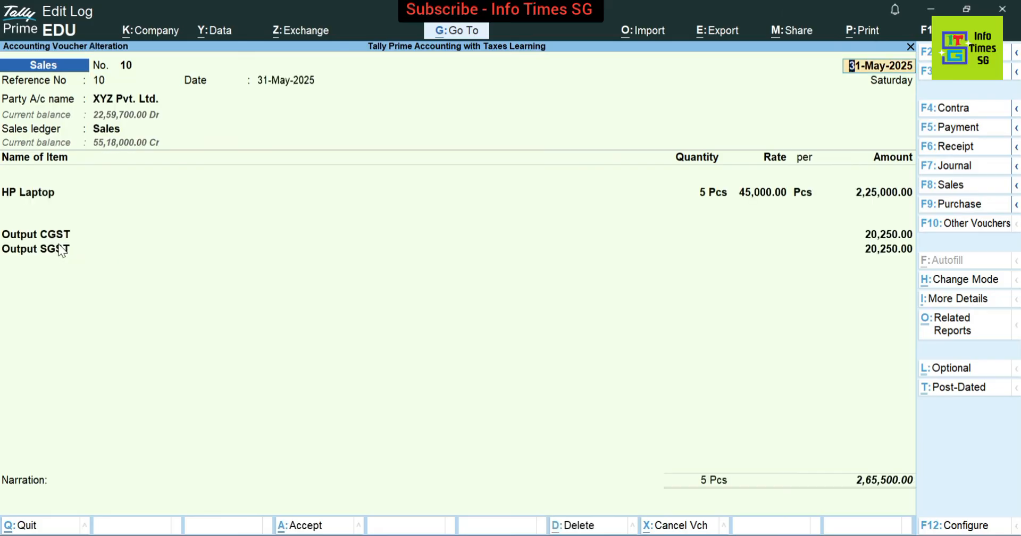